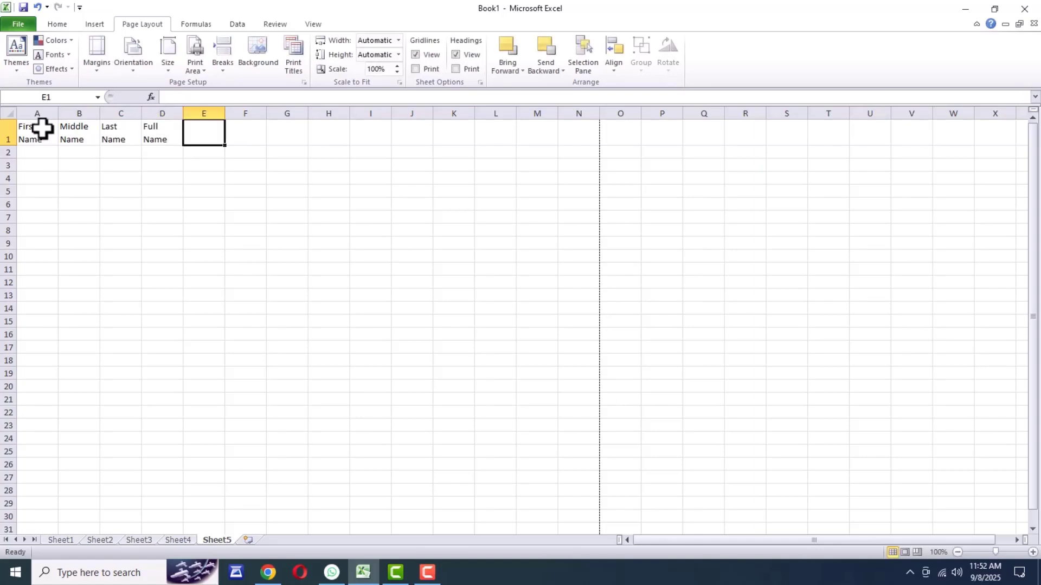
Step: Add the multi-line headers "Name in Capital Letter" in E1 and "Name in Small Letter" in F1
text(Name in)
key(alt+Return)
text(Capital Letter)
key(Tab)
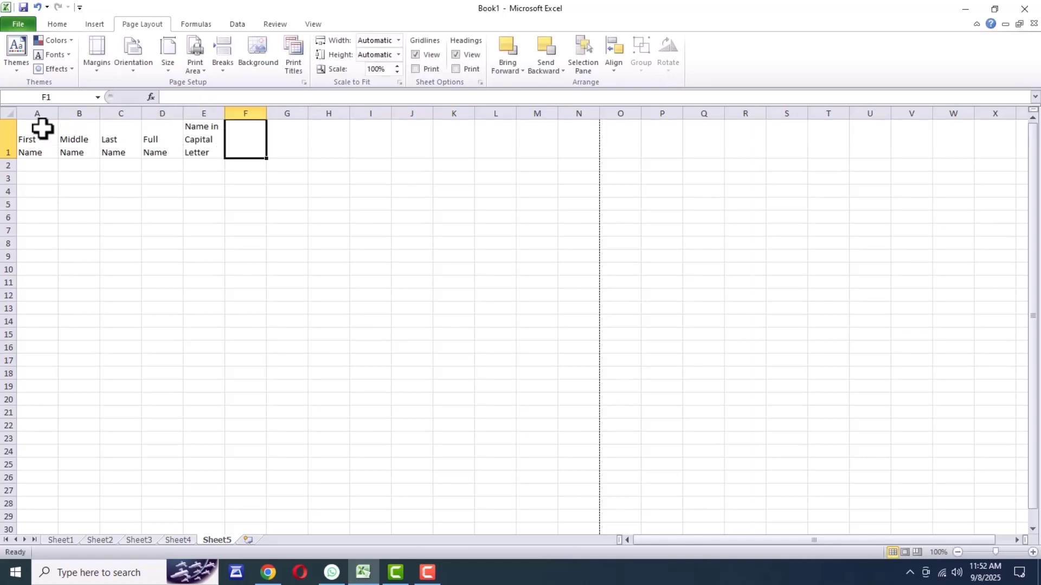
text(Name in)
key(alt+Return)
text(Small L)
key(alt+Return)
text(Letter)
key(Tab)
Step: Add the multi-line headers "No. Of Character" in G1 and "Proper Last Name" in H1
text(No. Of)
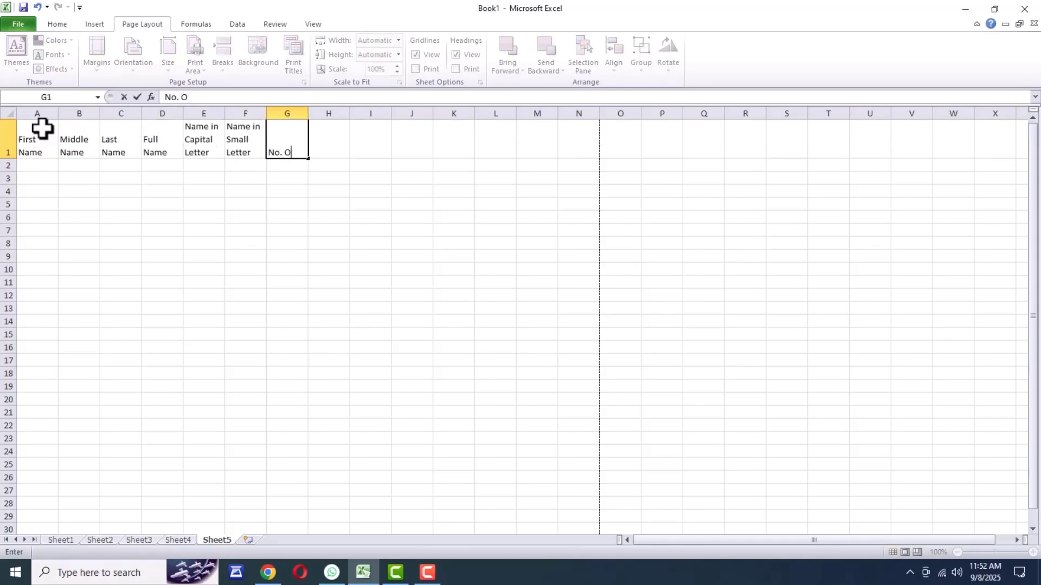
key(alt+Return)
text(Character)
key(Tab)
text(Proper)
key(alt+Return)
text(Last)
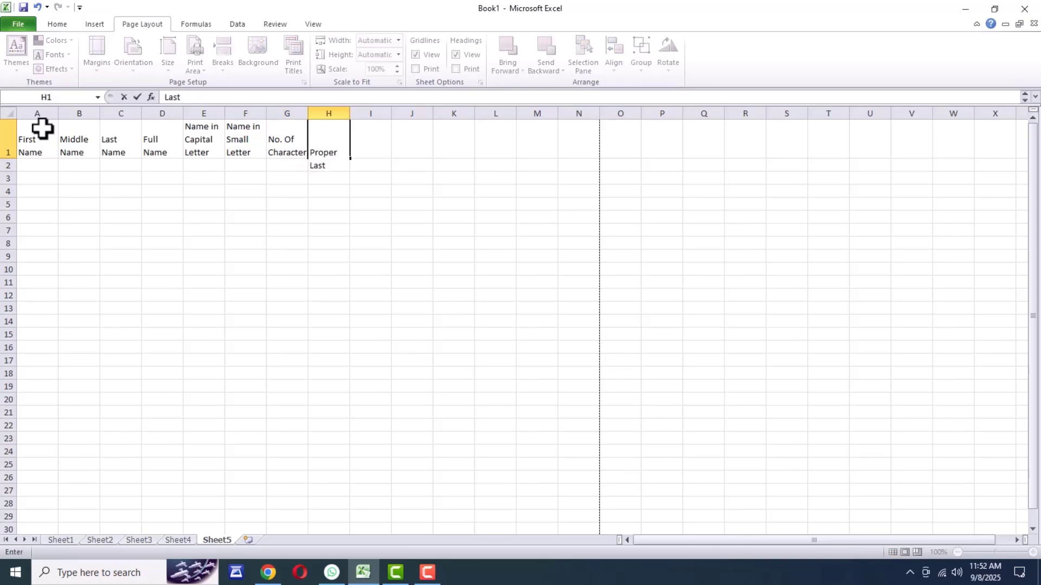
key(alt+Return)
text(Name)
click(151, 309)
Step: Widen columns D through H equally so every header fits on its lines
drag(160, 114, 336, 114)
drag(308, 114, 327, 118)
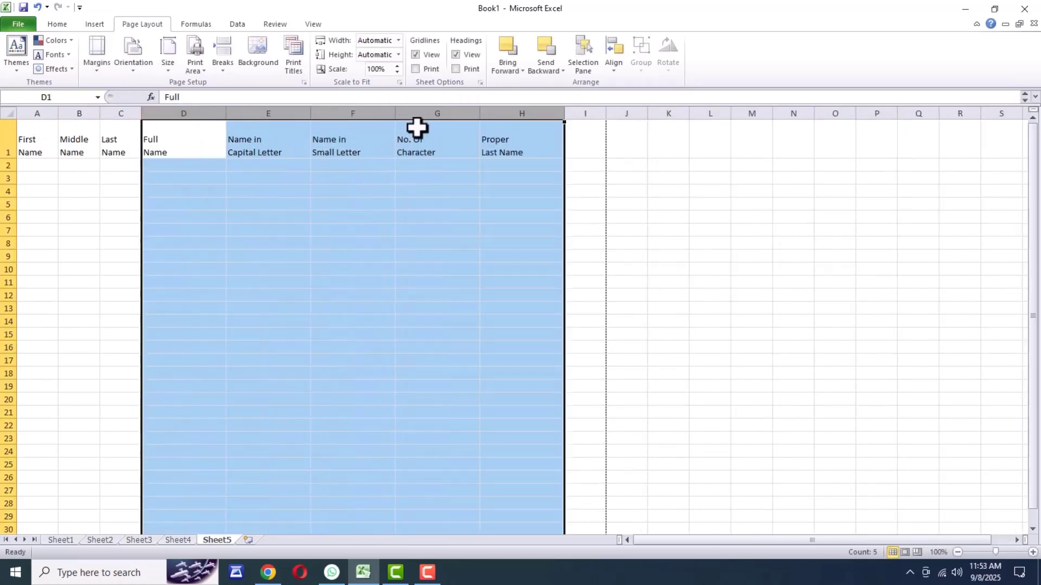
drag(479, 113, 486, 113)
Step: Fill the First Name column with ten first names in cells A2 to A11
click(36, 166)
text(Lal)
key(Return)
text(Lal)
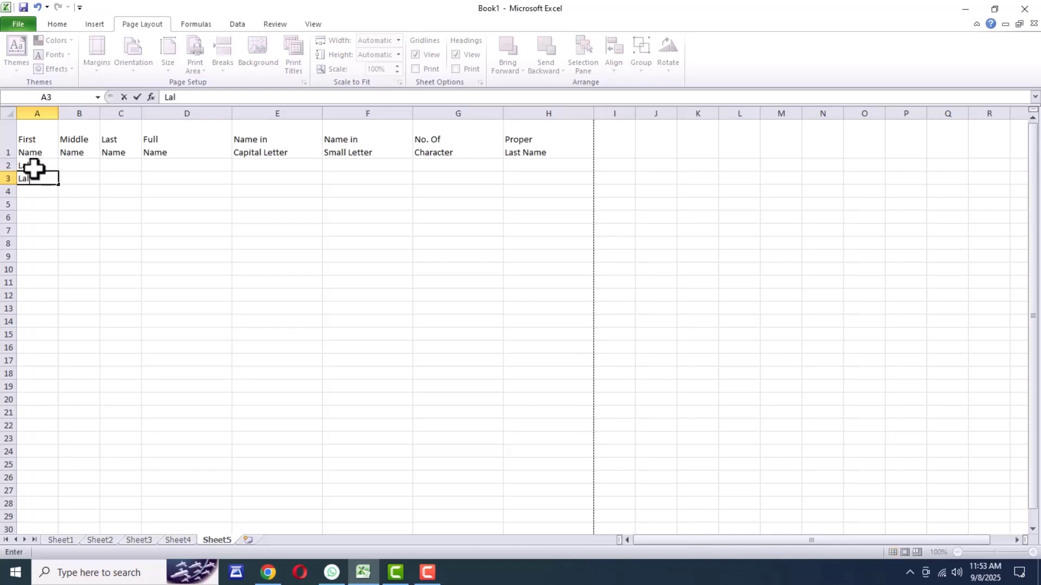
key(Return)
text(Lal)
key(Return)
text(Lal)
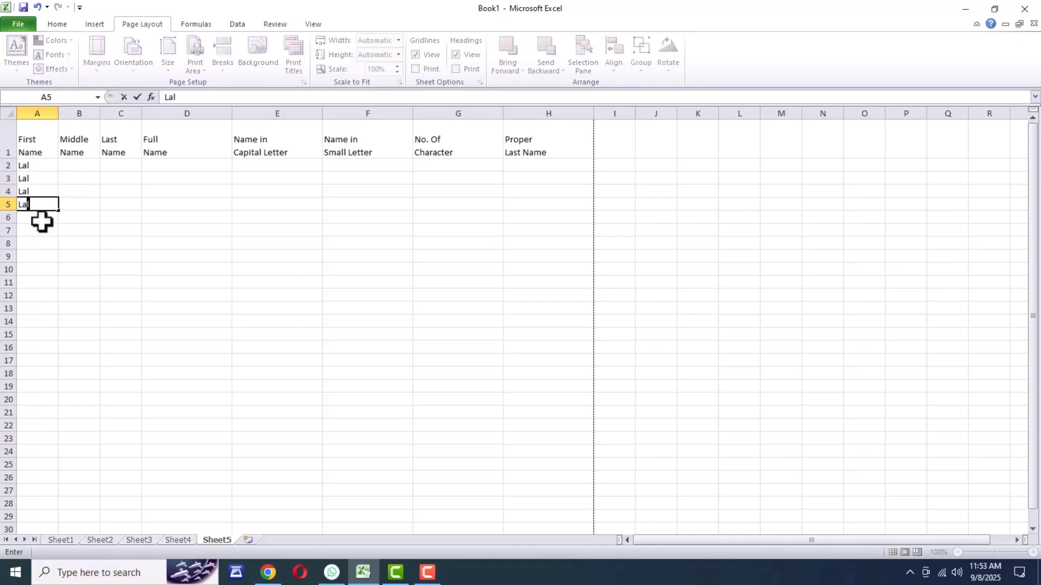
key(Return)
text(Van)
key(Return)
text(Lal)
key(Return)
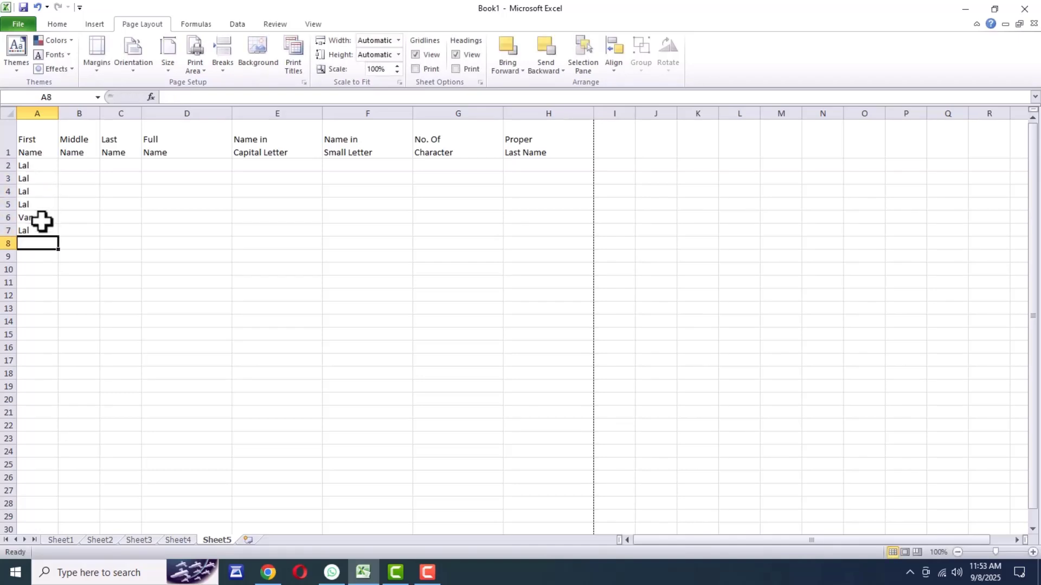
text(Zo)
key(Return)
text(Kap)
key(Return)
text(Van)
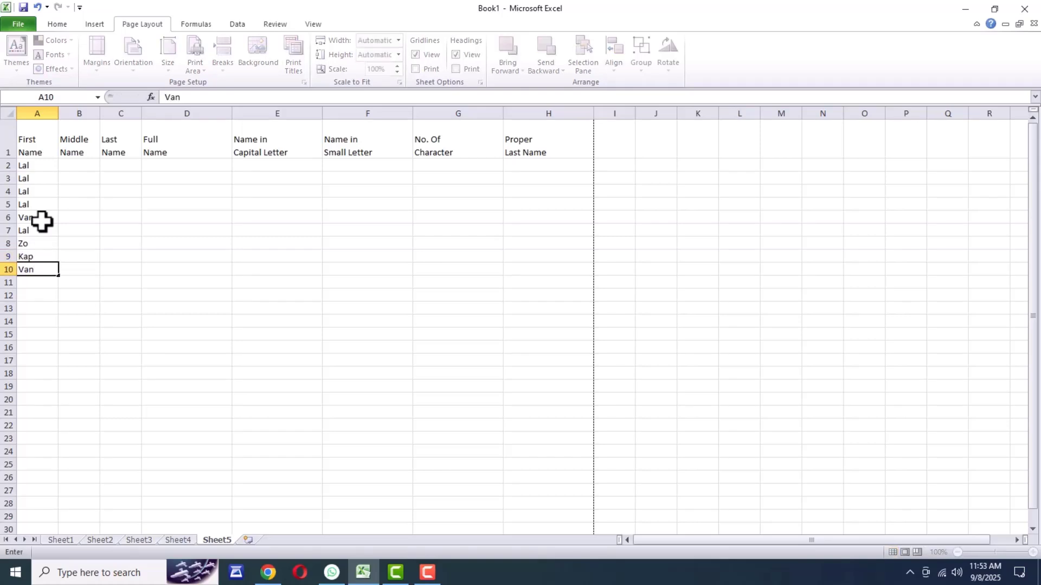
key(Return)
text(Zo)
Step: Fill the Middle Name column with ten lowercase middle names in cells B2 to B11
click(82, 164)
text(lia)
key(Return)
text(mal nun siam lal nun nun)
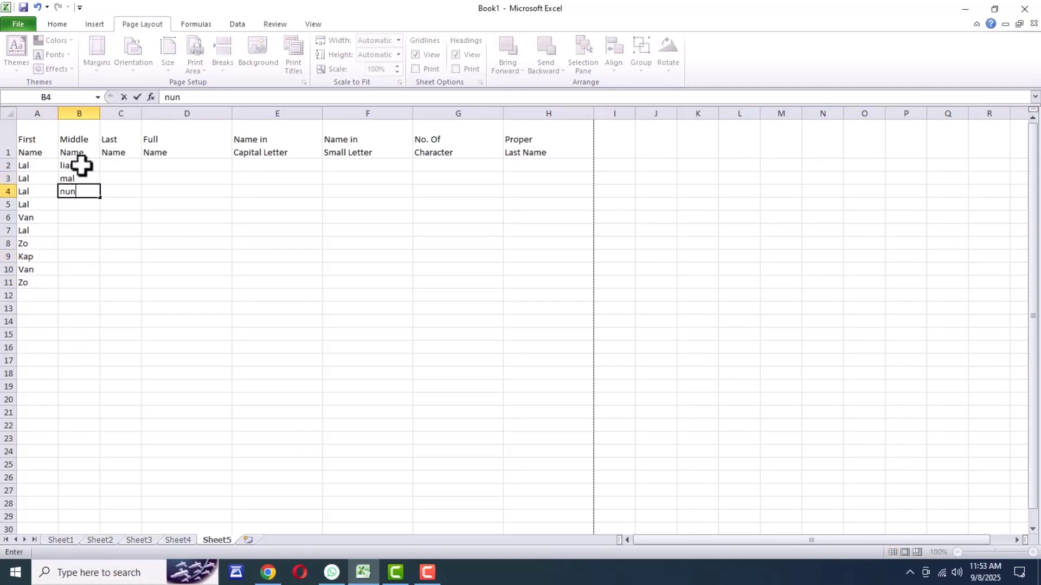
key(Return)
text(chhing lal nun)
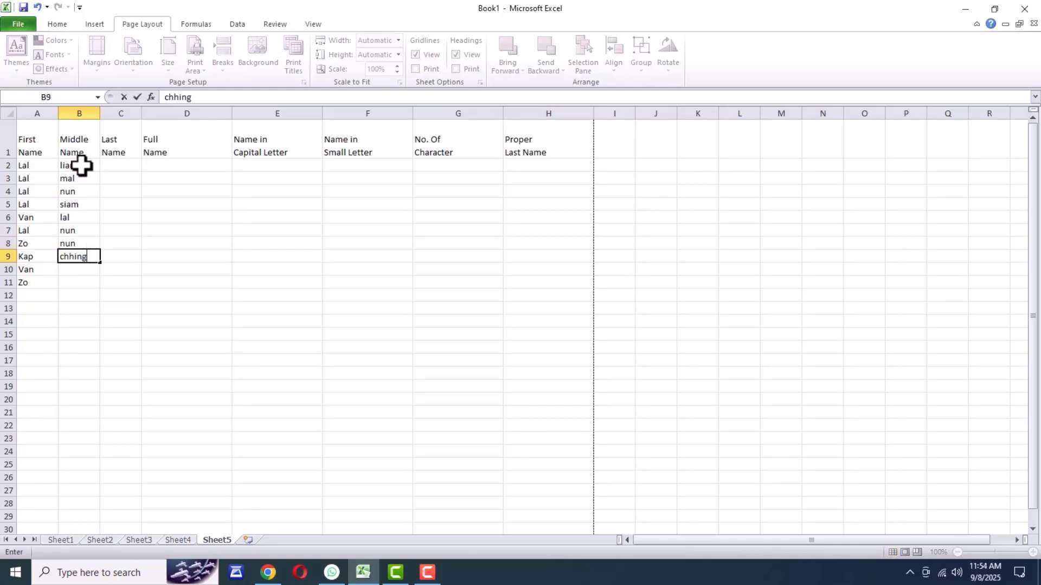
Step: Fill the Last Name column with ten lowercase last names in cells C2 to C11
click(111, 165)
text(sanga)
key(Return)
text(sawma thanga thara puii m)
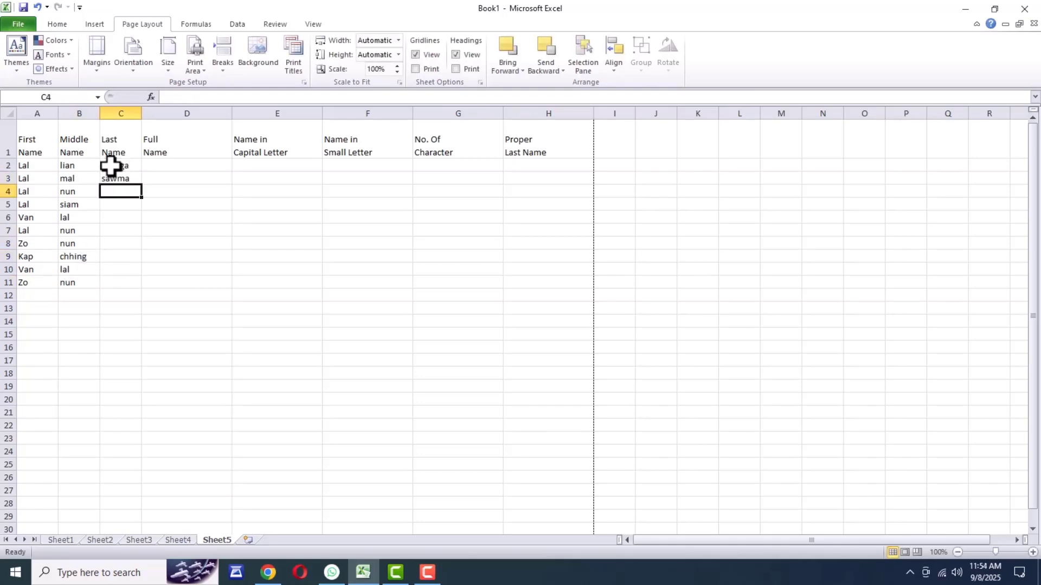
text(ala)
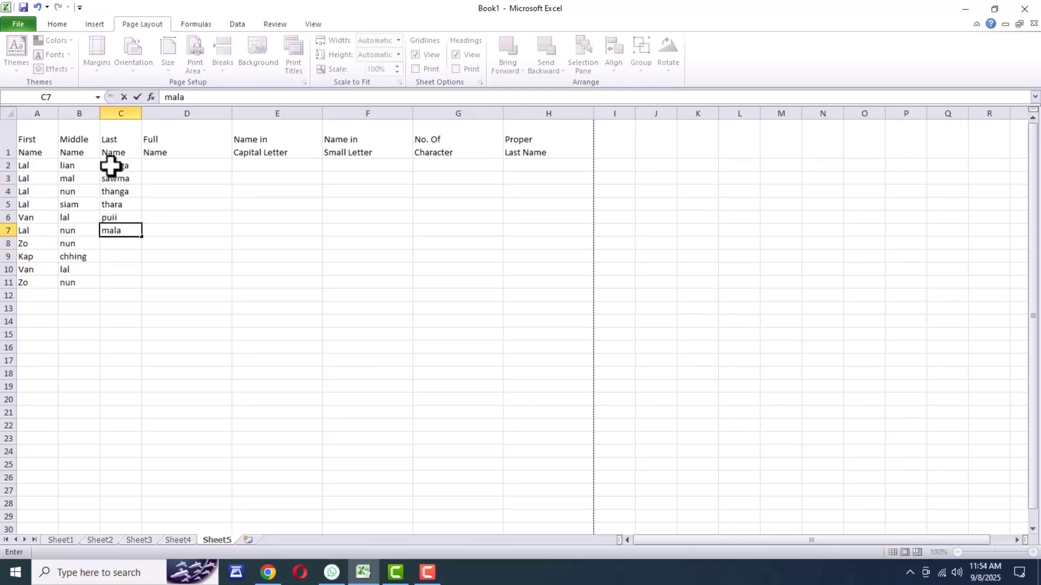
key(Return)
text(zuali)
key(Return)
text(puii)
key(Return)
text(zami)
key(Return)
text(siami)
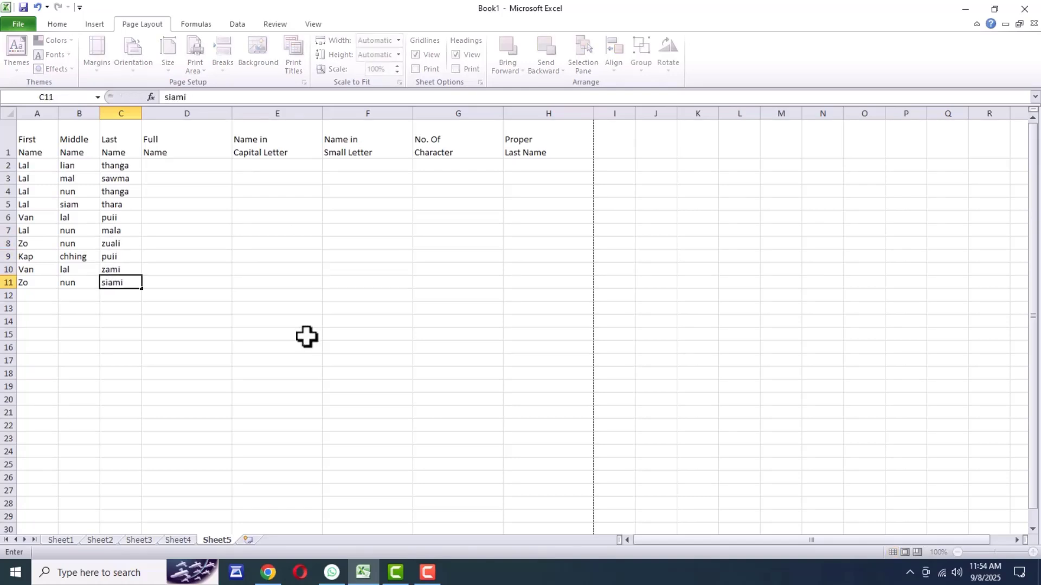
Step: Apply borders around all cells of the table range A1:H11
drag(30, 145, 564, 279)
click(56, 24)
click(177, 64)
click(209, 171)
click(187, 360)
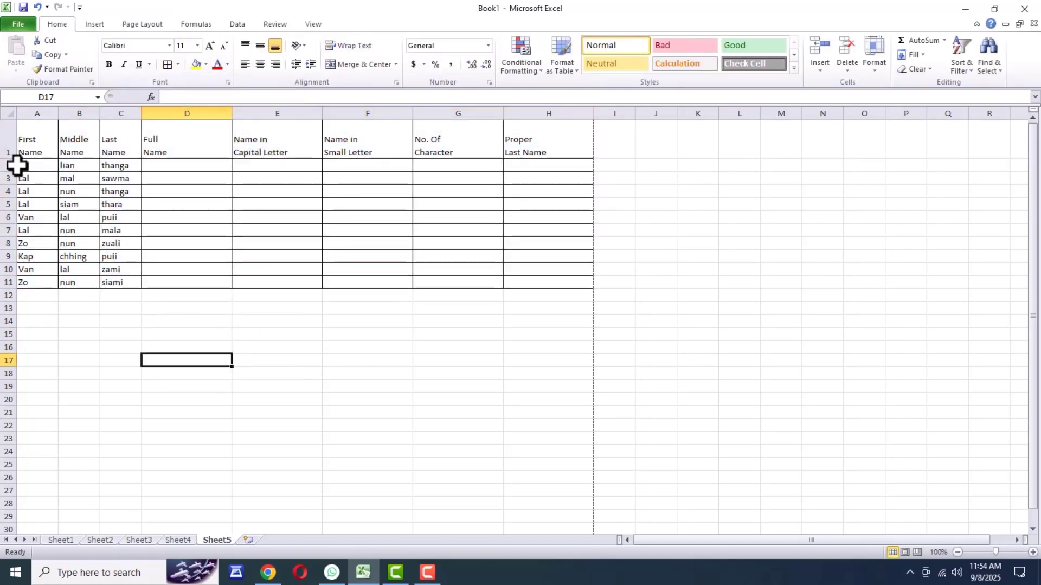
Step: Make rows 2 to 11 slightly taller and set the font of A1:H11 to Times New Roman
drag(9, 165, 13, 266)
drag(36, 140, 560, 308)
click(130, 46)
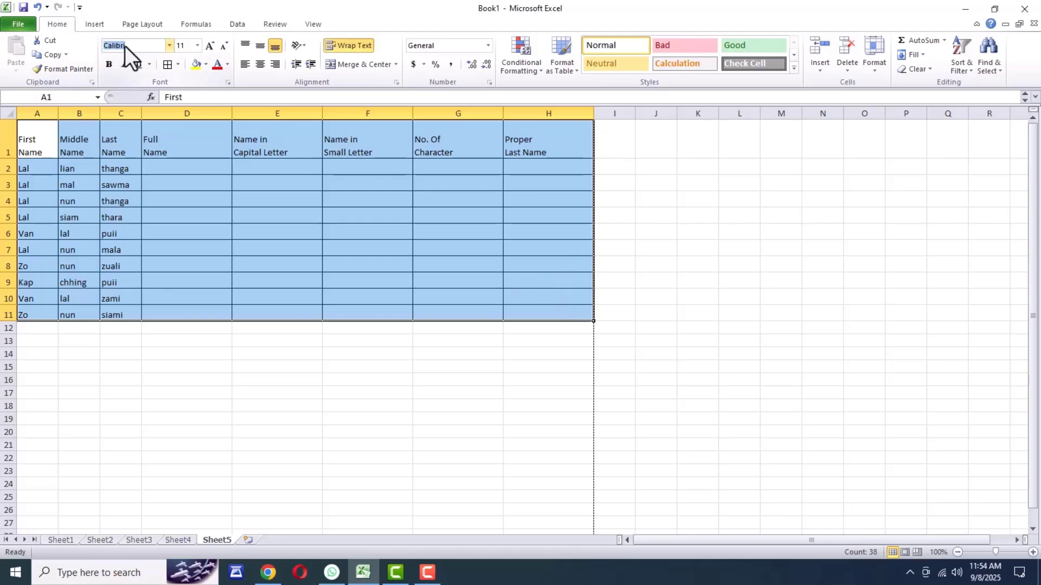
text(Times New Roman)
key(Return)
Step: Center the header row horizontally and vertically, make it bold, and slightly reduce its row height
drag(37, 133, 545, 134)
click(260, 64)
click(261, 47)
click(109, 64)
click(277, 203)
drag(12, 145, 11, 156)
Step: Apply double-line outline and inside borders to the whole table A1:H11
drag(37, 139, 547, 311)
click(178, 65)
click(208, 371)
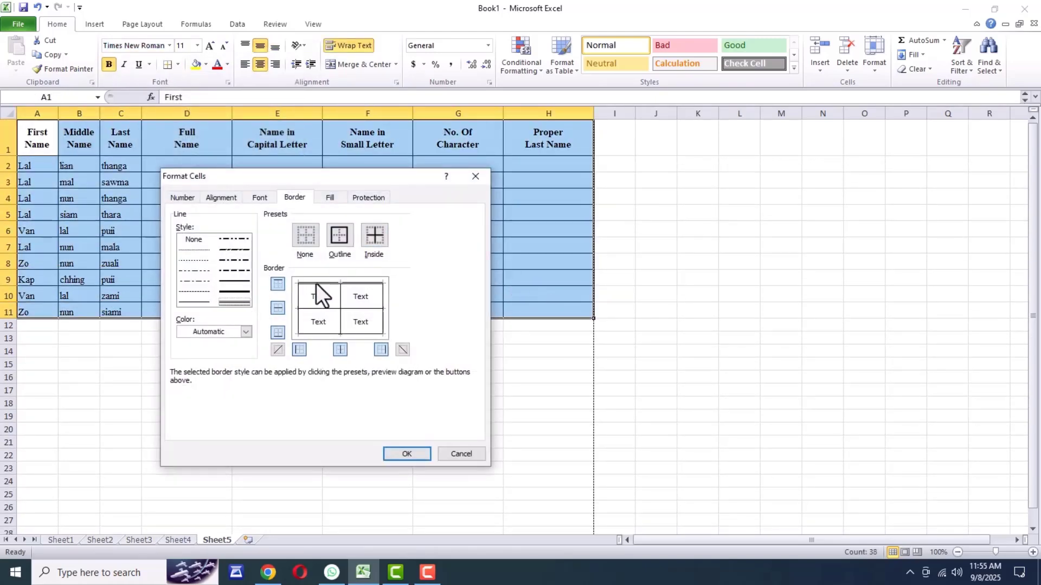
click(389, 456)
Step: Fill the header row A1:H1 with light purple
drag(37, 138, 547, 139)
click(206, 65)
click(274, 111)
Step: Fill table rows 2, 4, 6, 8 and 10 across columns A to H with light blue
drag(32, 165, 547, 165)
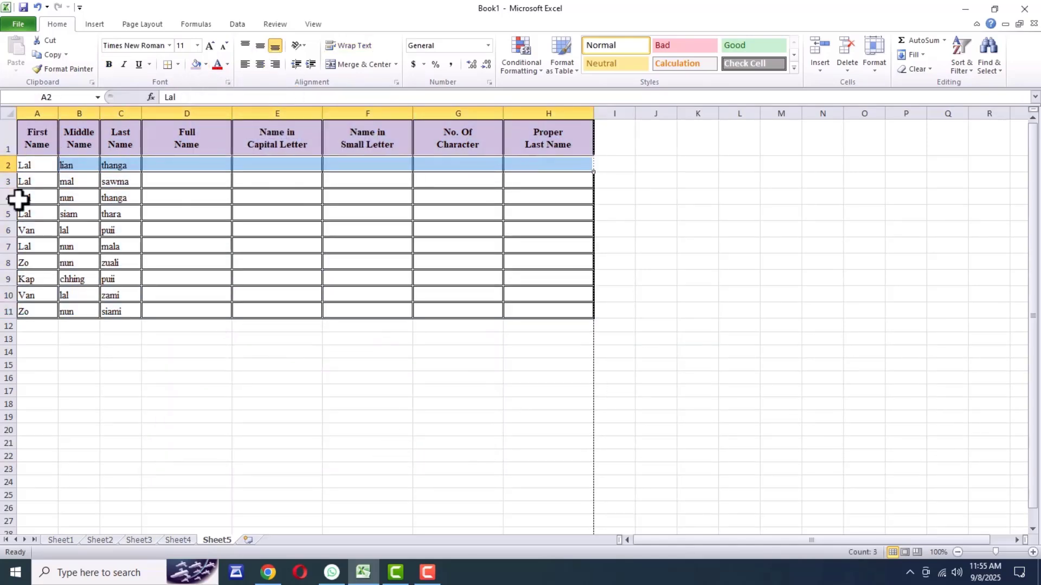
drag(19, 200, 523, 200)
drag(22, 230, 547, 229)
drag(24, 263, 548, 263)
drag(22, 295, 548, 295)
click(206, 64)
click(238, 101)
Step: Apply a fill color to table rows 3, 5, 7, 9 and 11 across columns A to H
drag(27, 182, 547, 181)
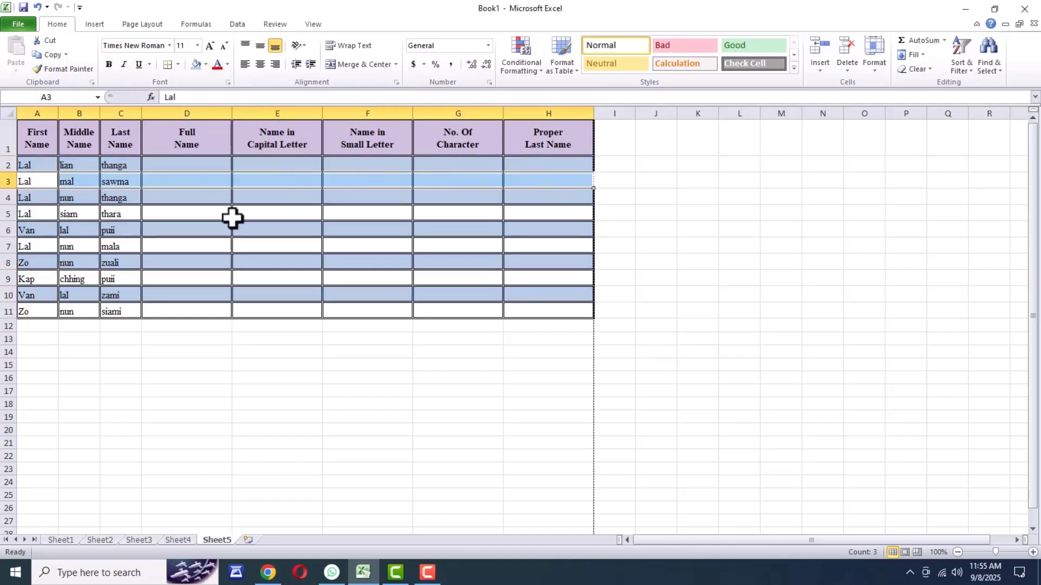
drag(27, 215, 547, 214)
drag(27, 247, 548, 247)
drag(25, 278, 547, 279)
drag(65, 310, 547, 311)
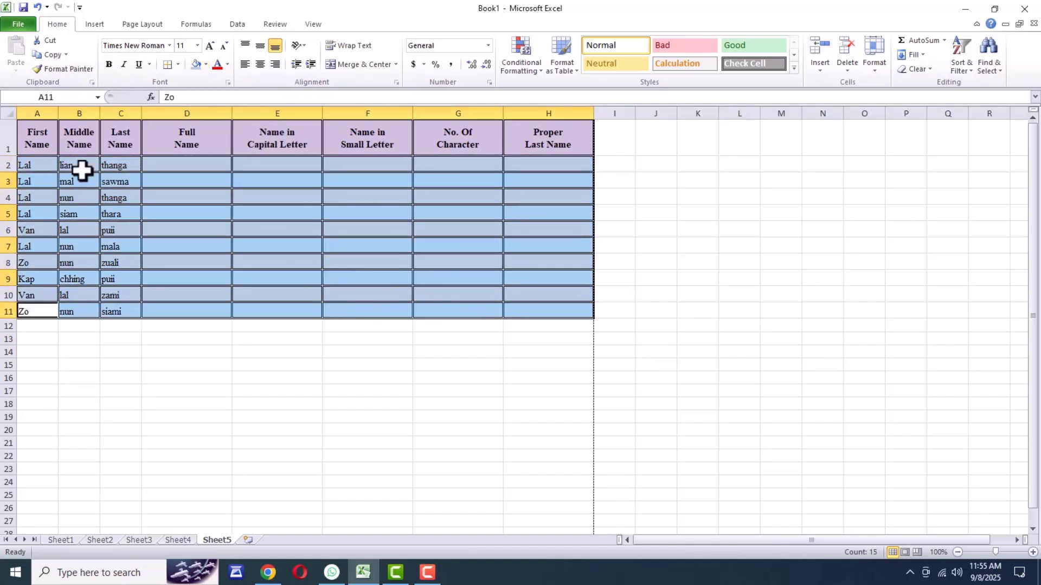
click(206, 65)
click(232, 109)
click(245, 404)
Step: Left-align the name entries in rows 2 to 11 and increase their indent
drag(8, 165, 131, 340)
click(246, 64)
click(311, 64)
click(317, 423)
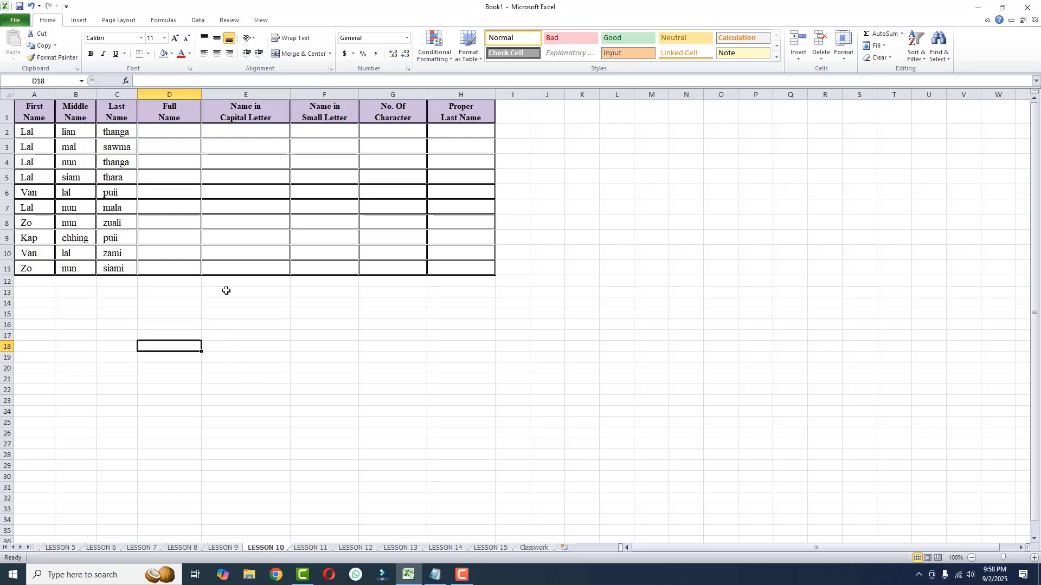
Step: Enter the formula =CONCATENATE(A2,B2,C2) in D2 to build the first full name
click(167, 130)
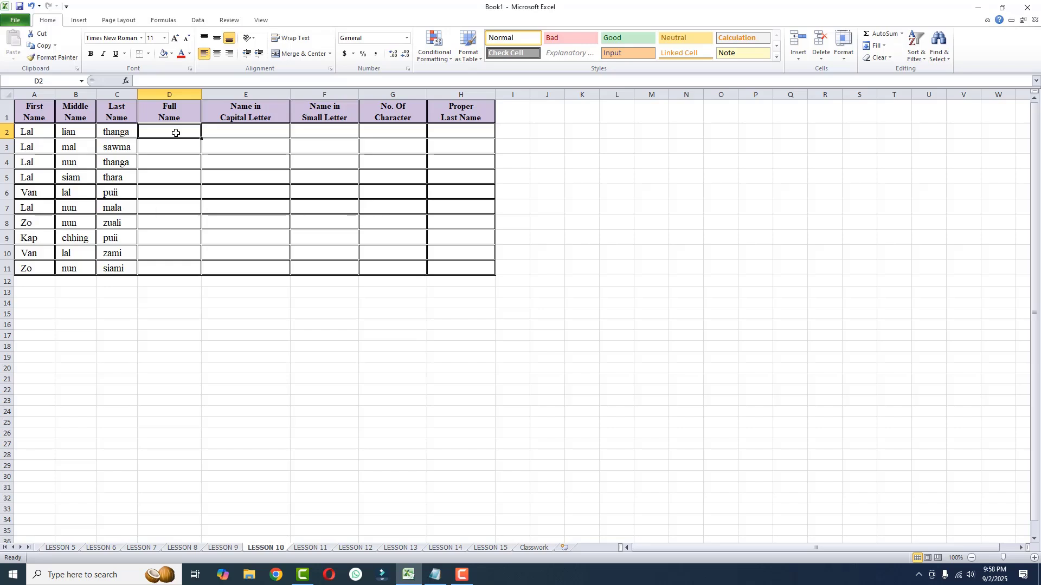
text(=)
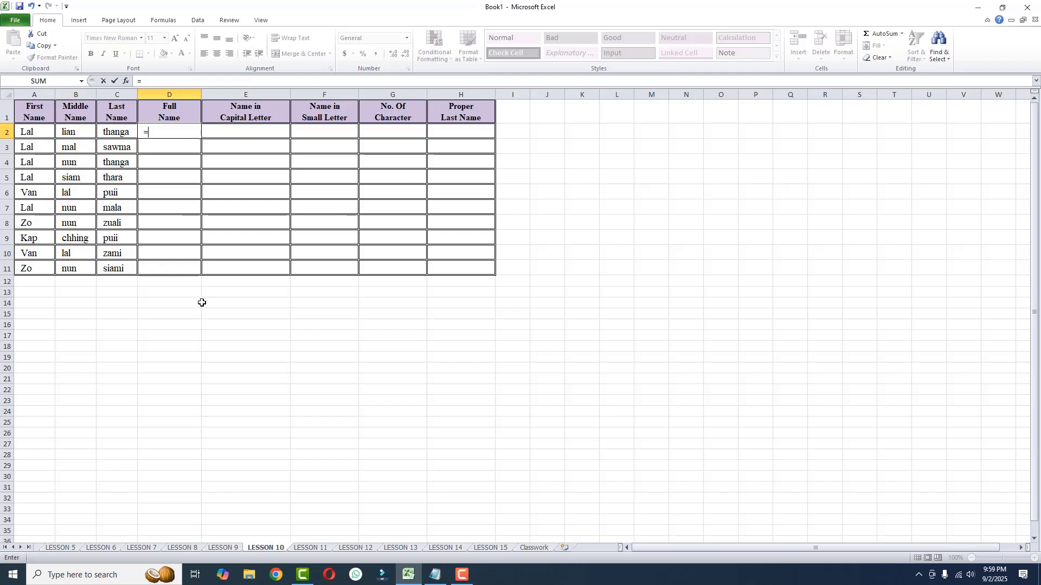
text(CONCAT)
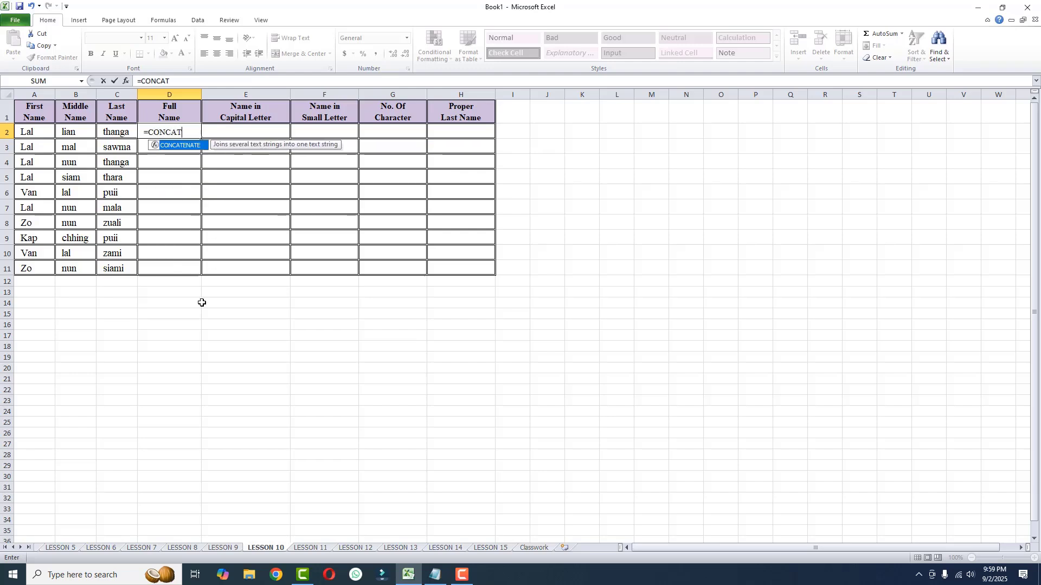
text(ENATE)
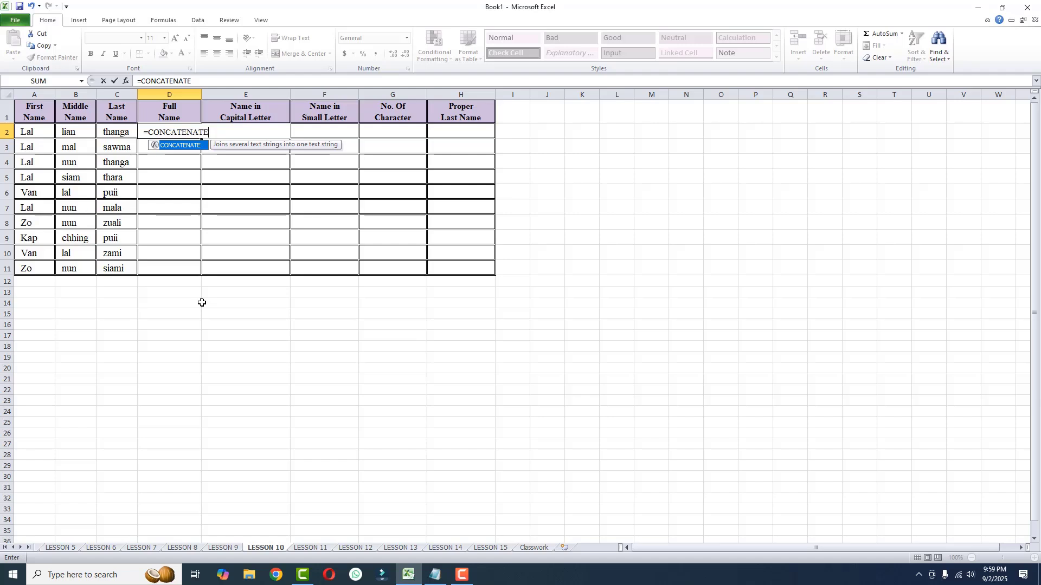
text(()
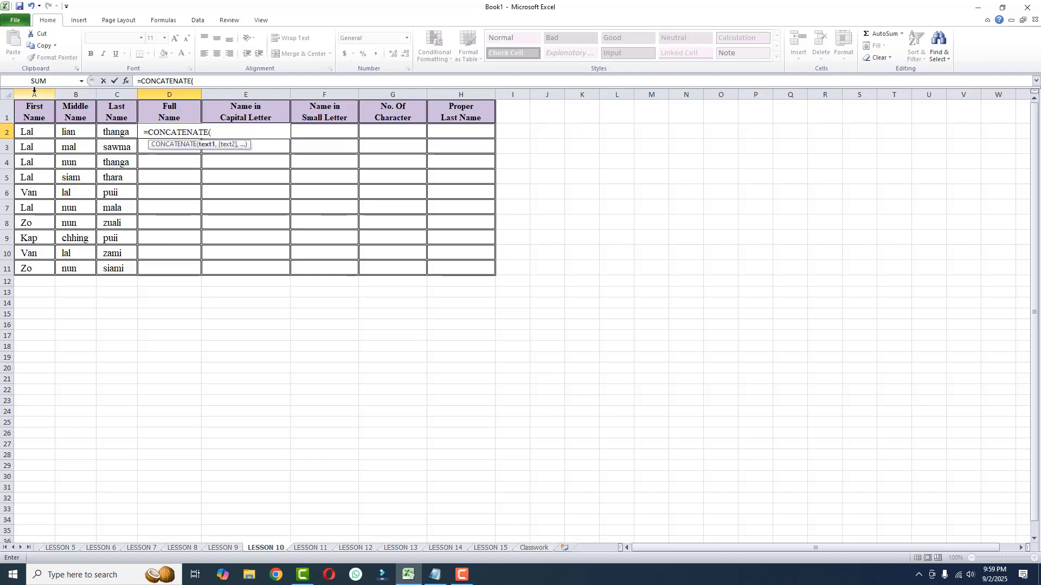
text(A)
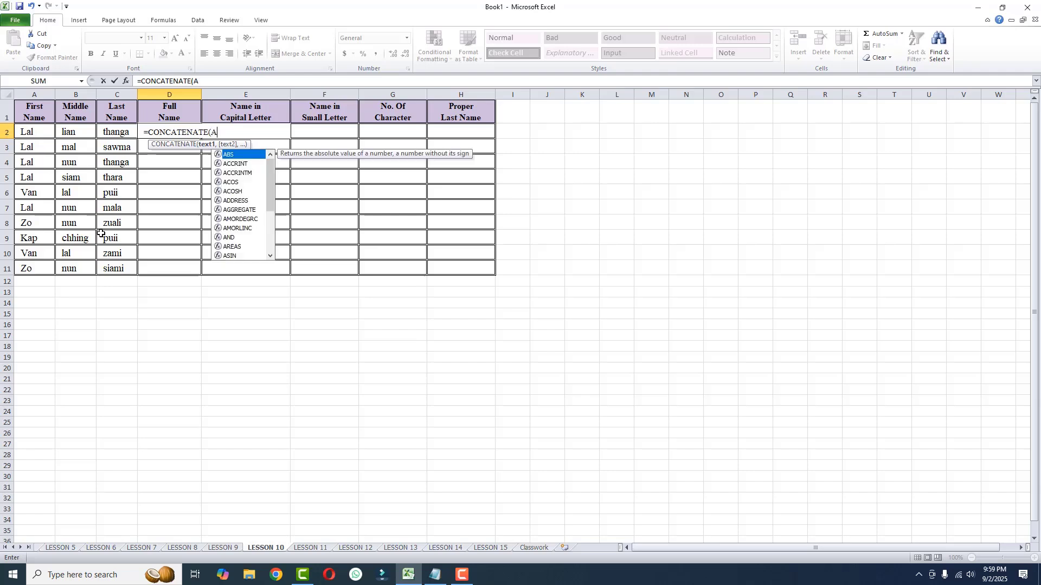
text(2)
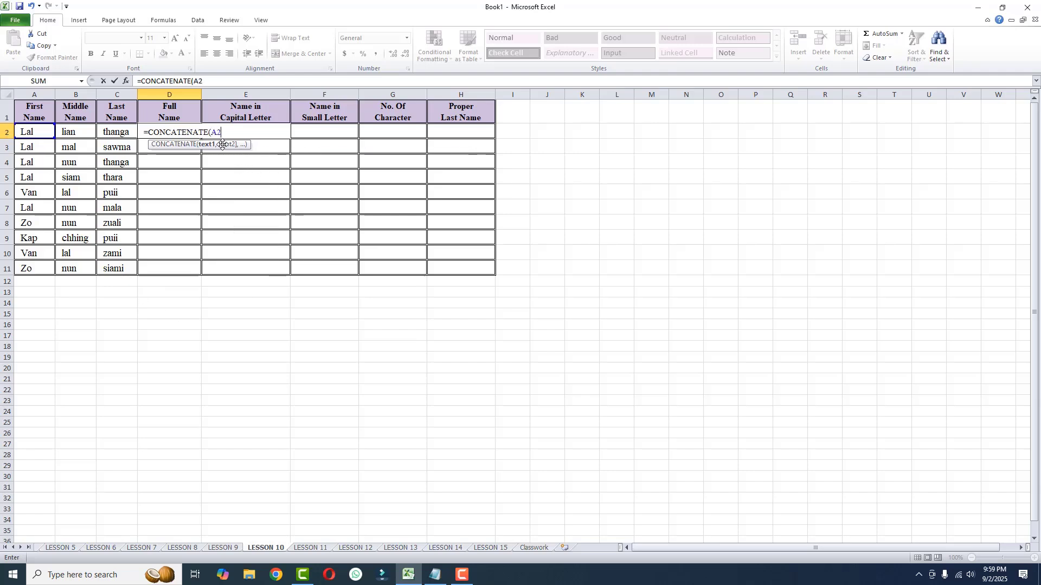
text(,)
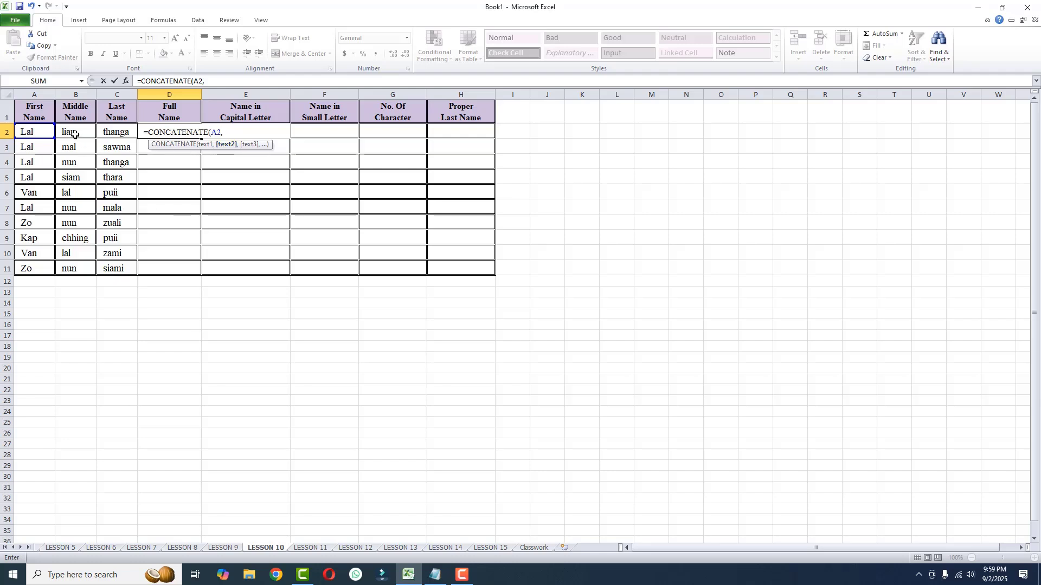
text(A)
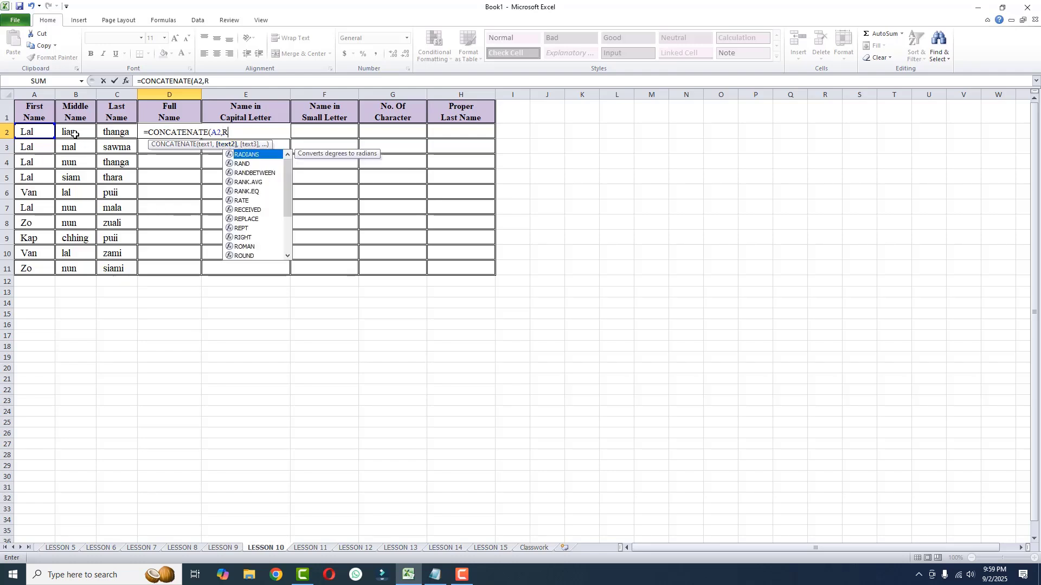
key(BackSpace)
text(B2)
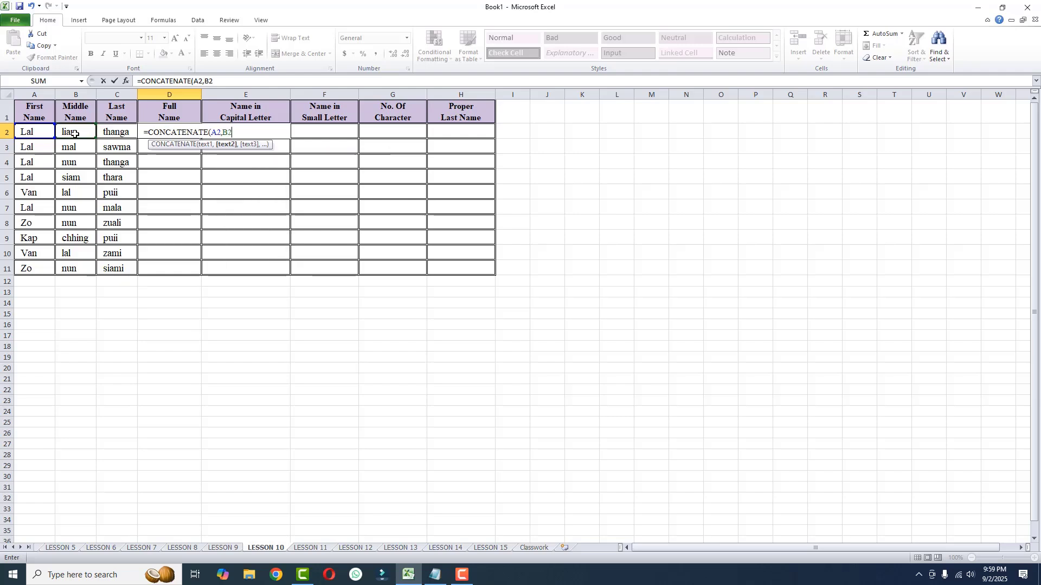
text(,)
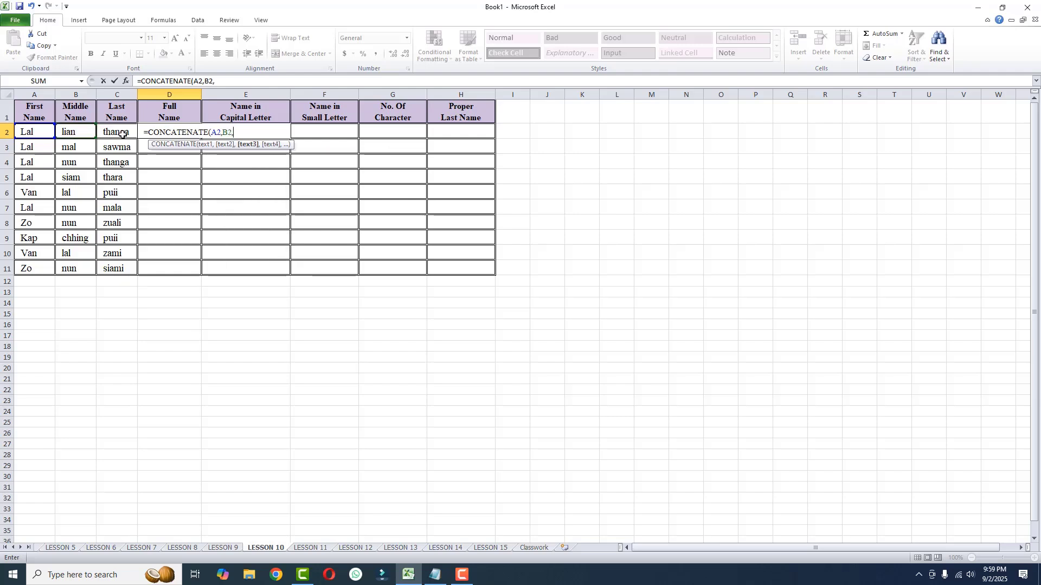
text(C2)
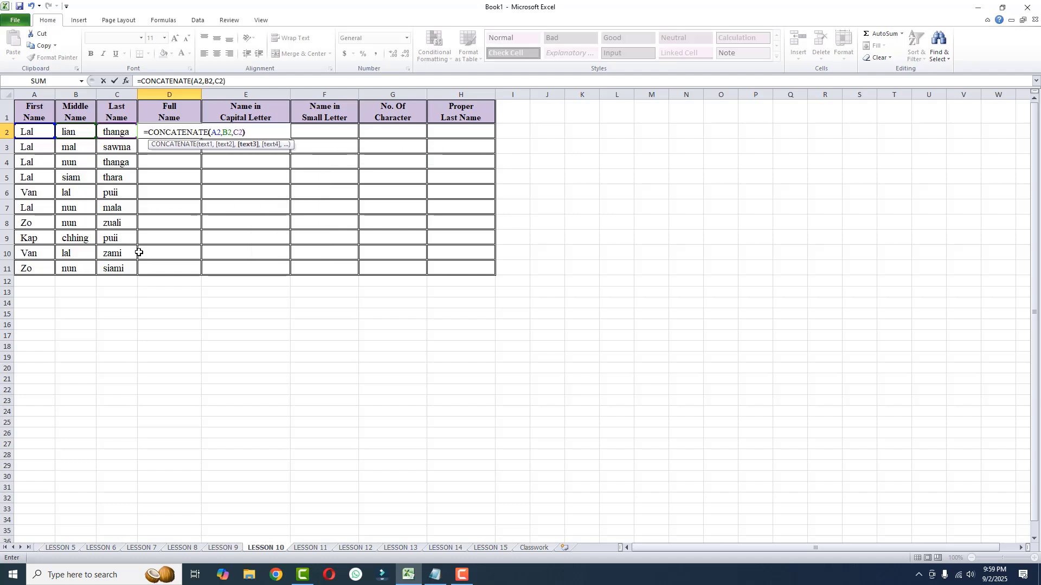
key(Return)
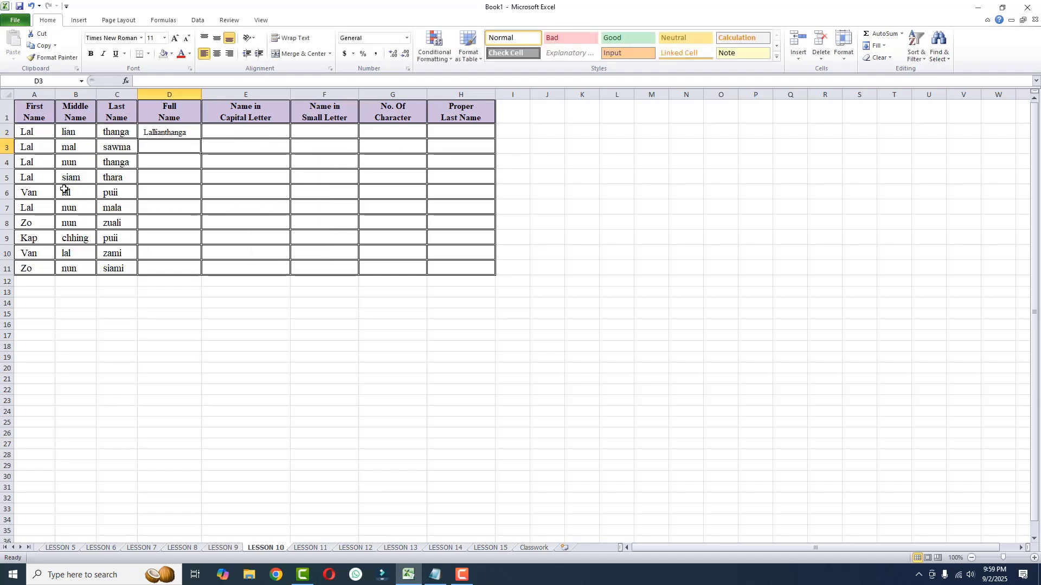
Step: Copy the full-name formula from D2 down column D and enter =CONCATENATE(A11,B11,C11) in D11
click(163, 131)
text(=)
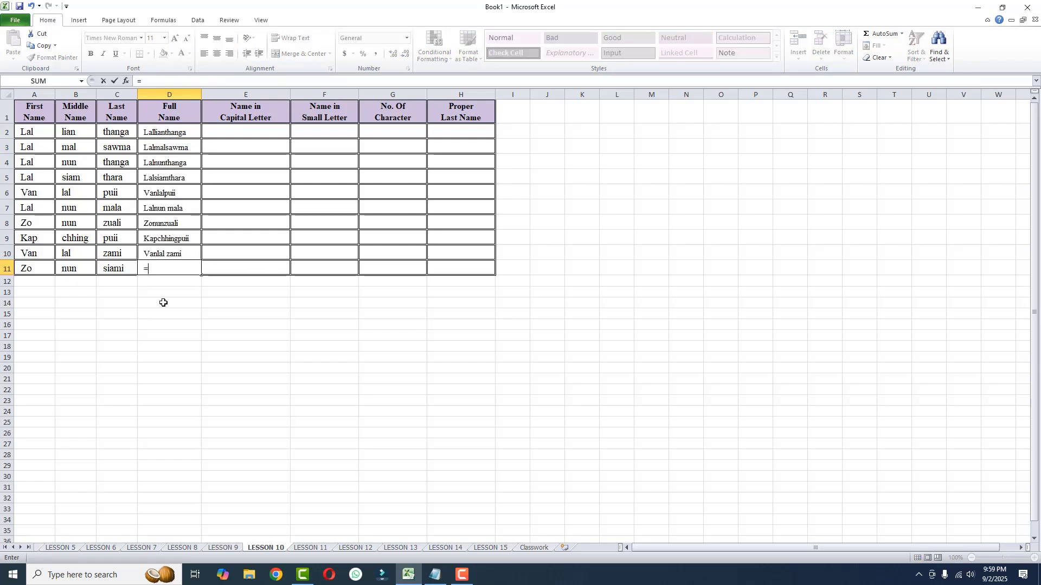
text(CONCATENAT)
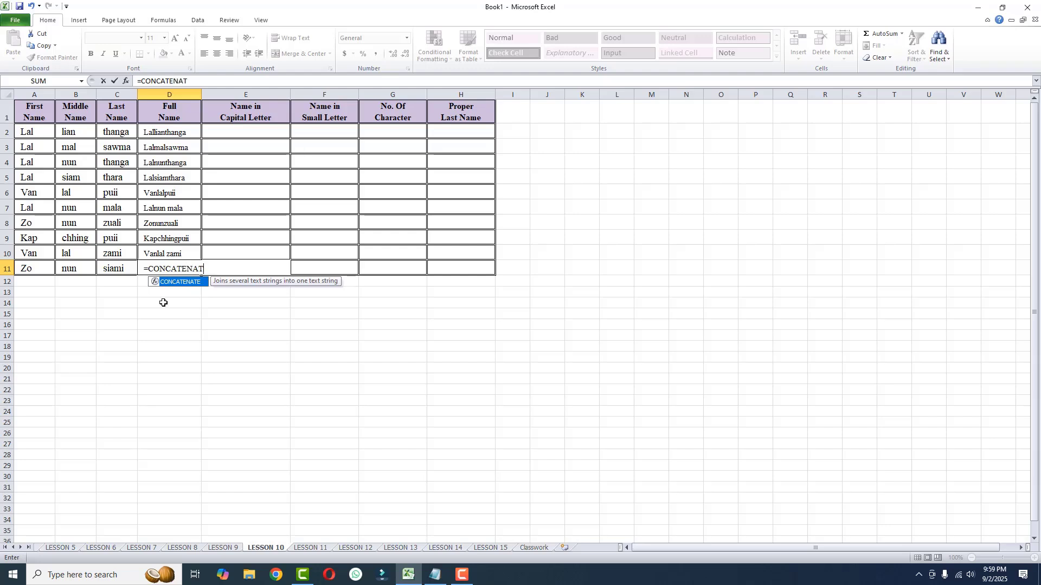
text(E()
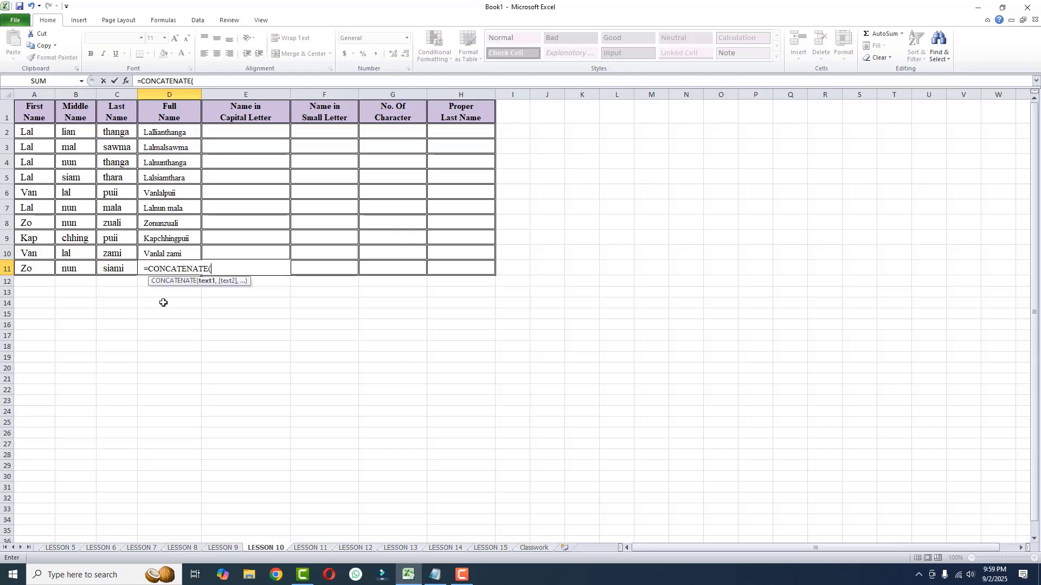
click(24, 269)
text(,B1)
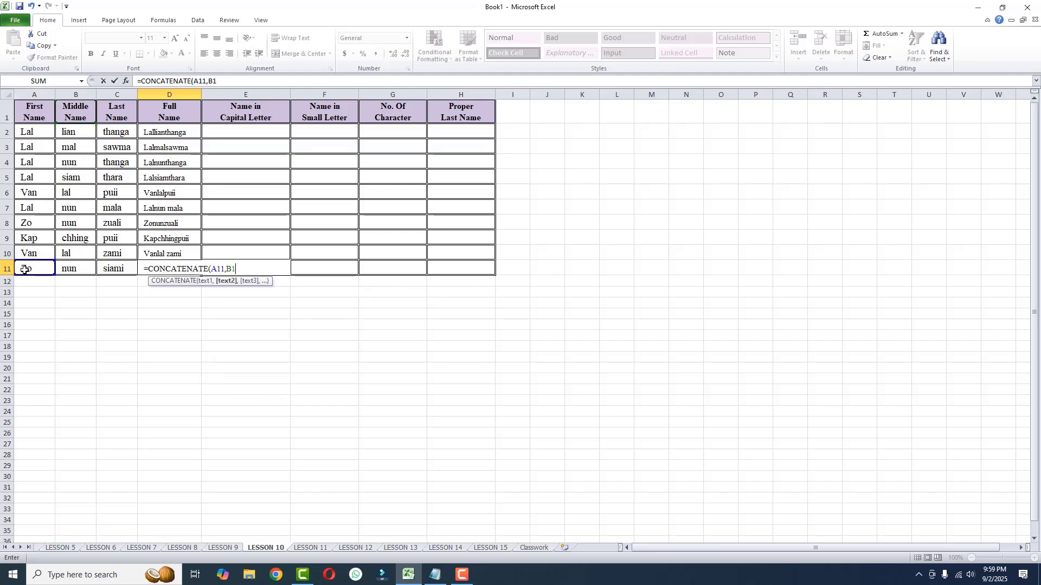
text(1,C11)
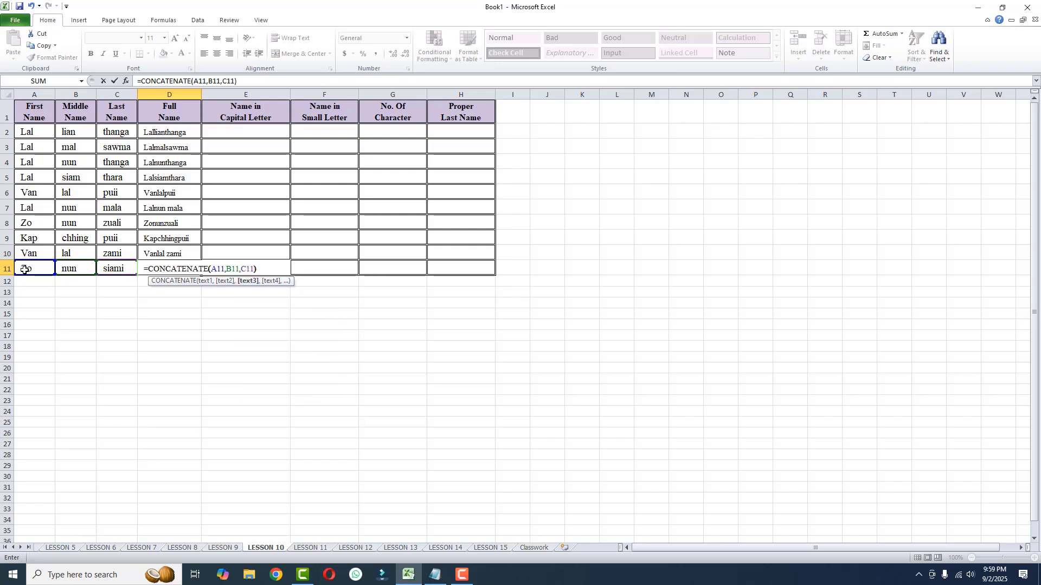
text())
key(Return)
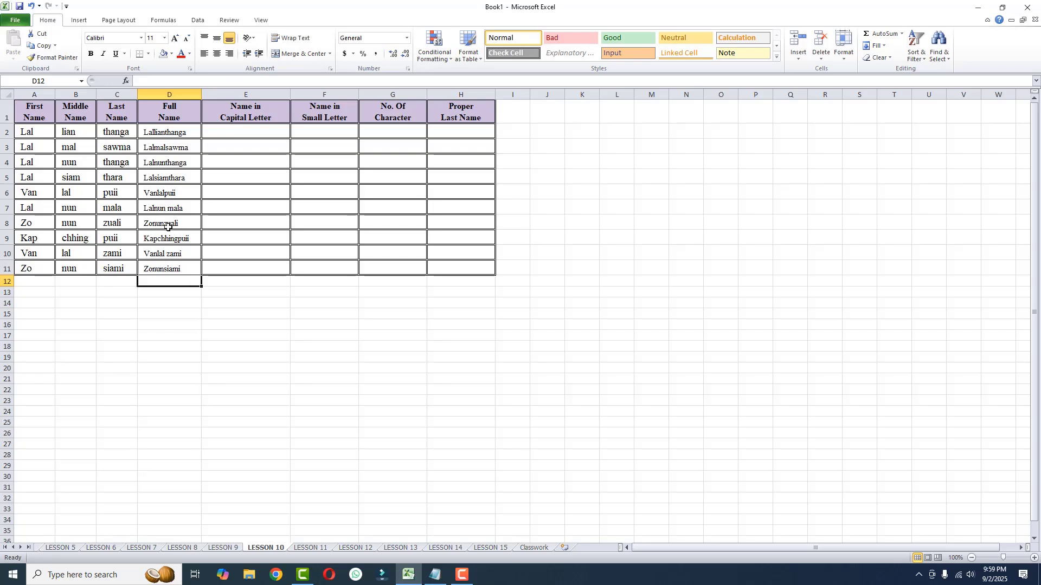
Step: Remove the trailing space after the middle names in B7 and B10 so the full names join without gaps
click(7, 207)
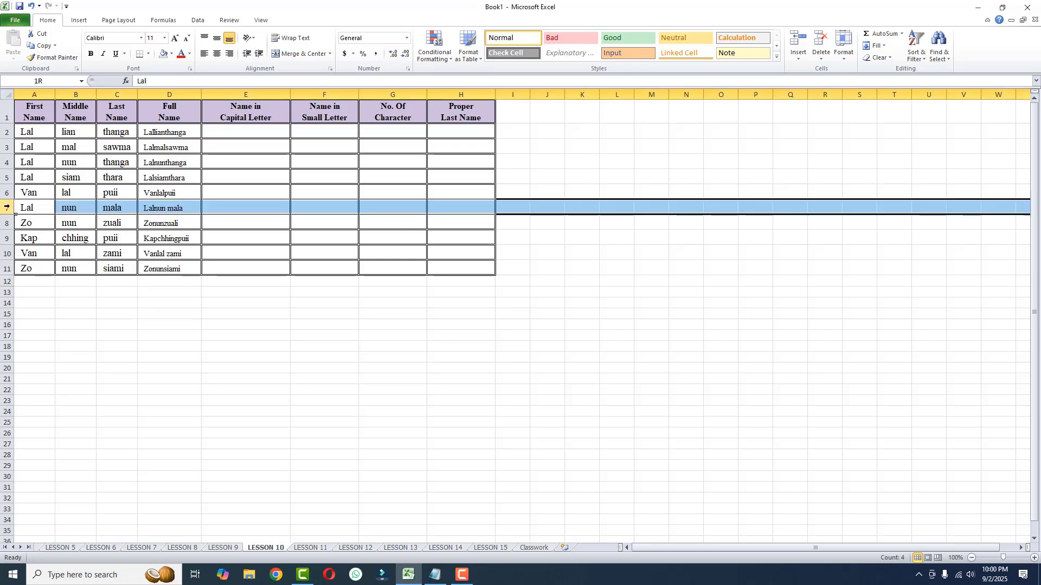
click(170, 208)
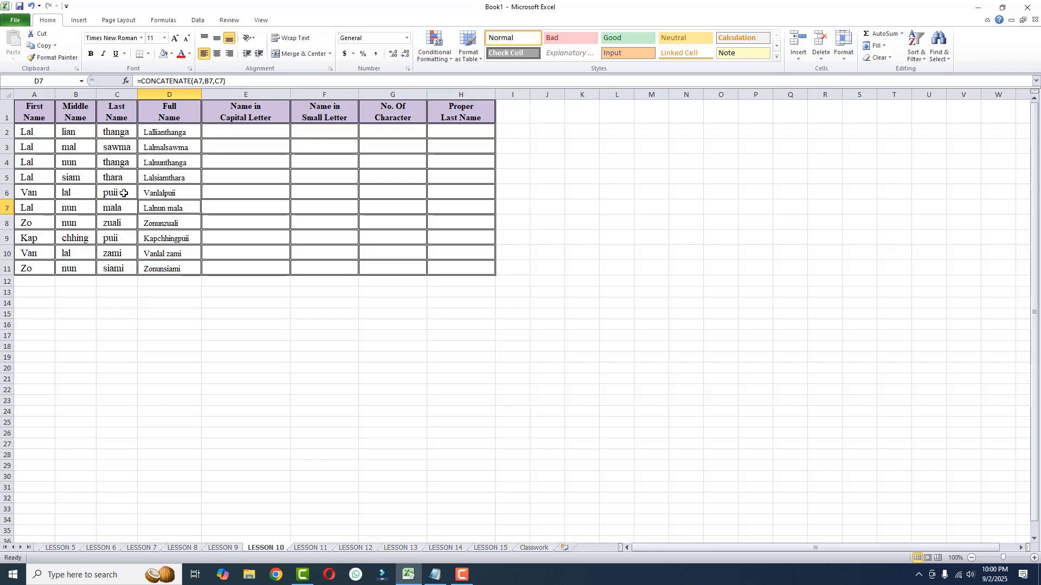
double_click(44, 207)
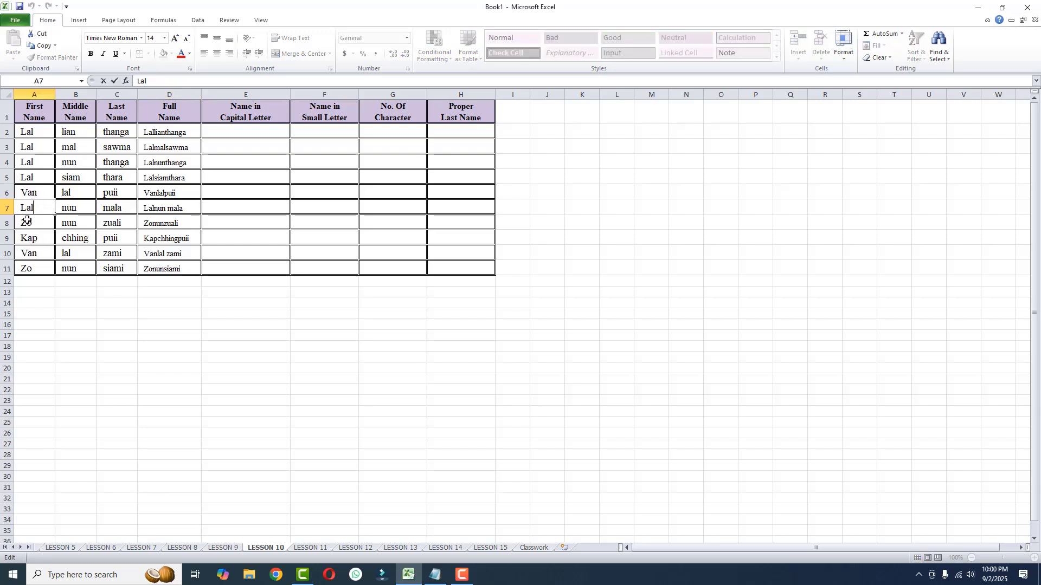
double_click(87, 208)
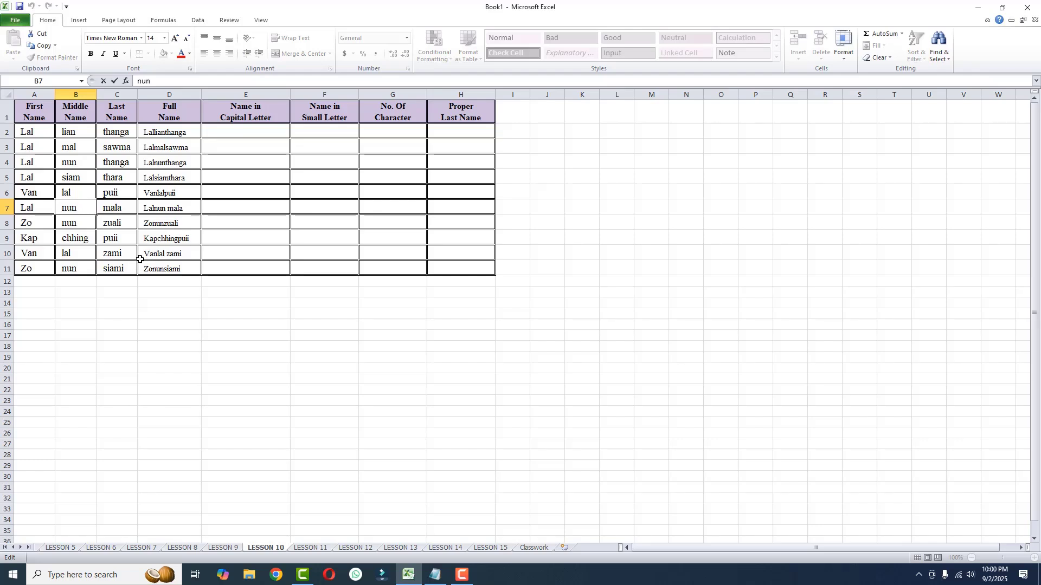
click(140, 347)
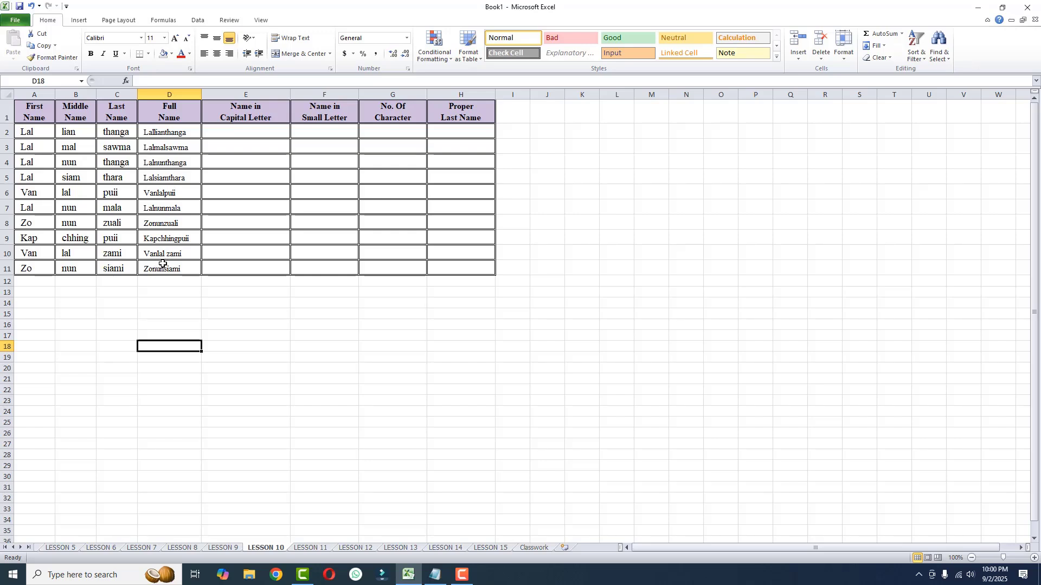
double_click(85, 254)
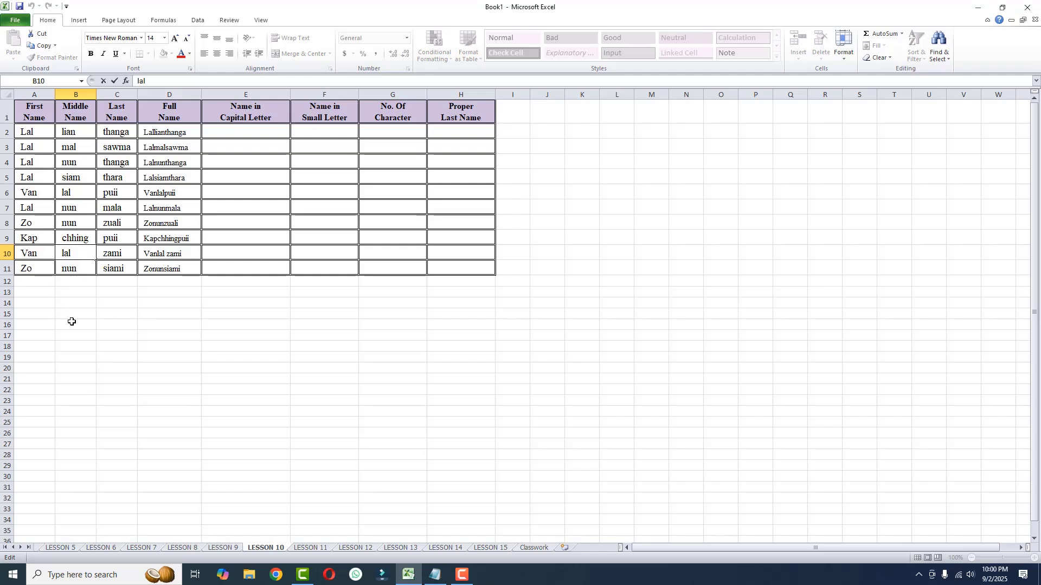
key(BackSpace)
click(174, 333)
Step: Enter =UPPER(D2) in E2 and fill it down to E11 for the capital-letter names
click(243, 132)
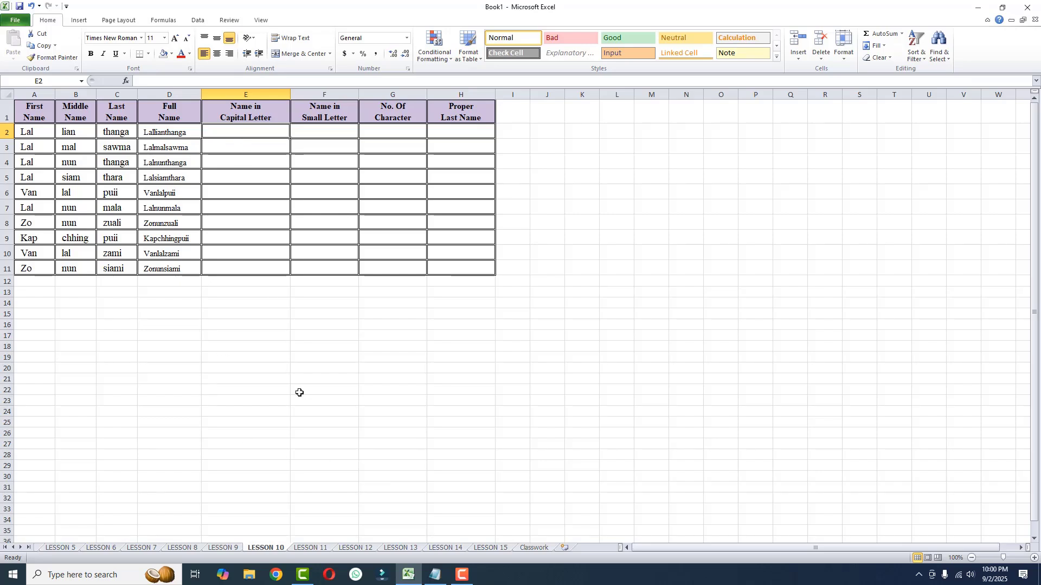
text(=)
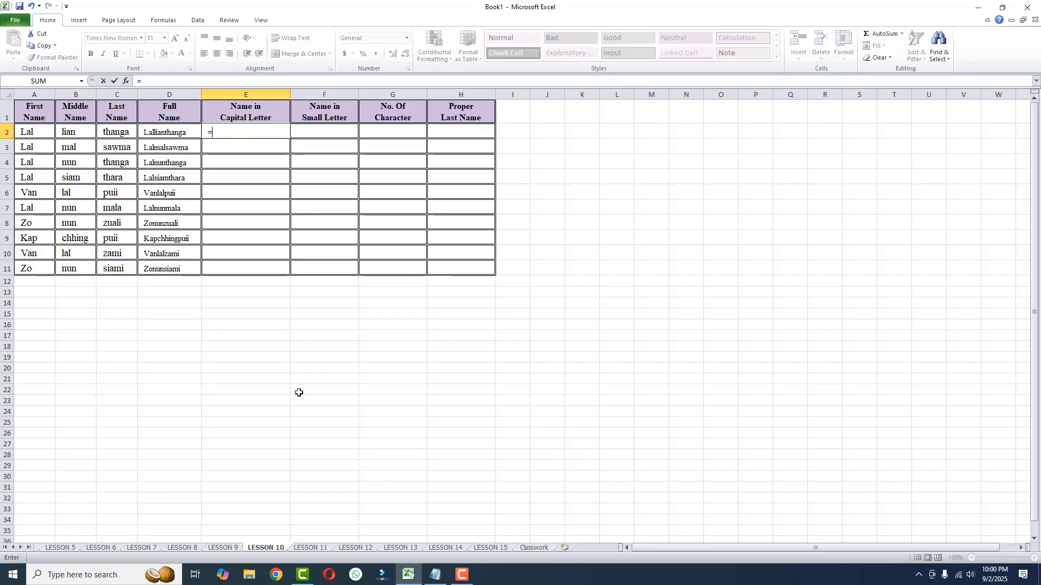
text(UPPER)
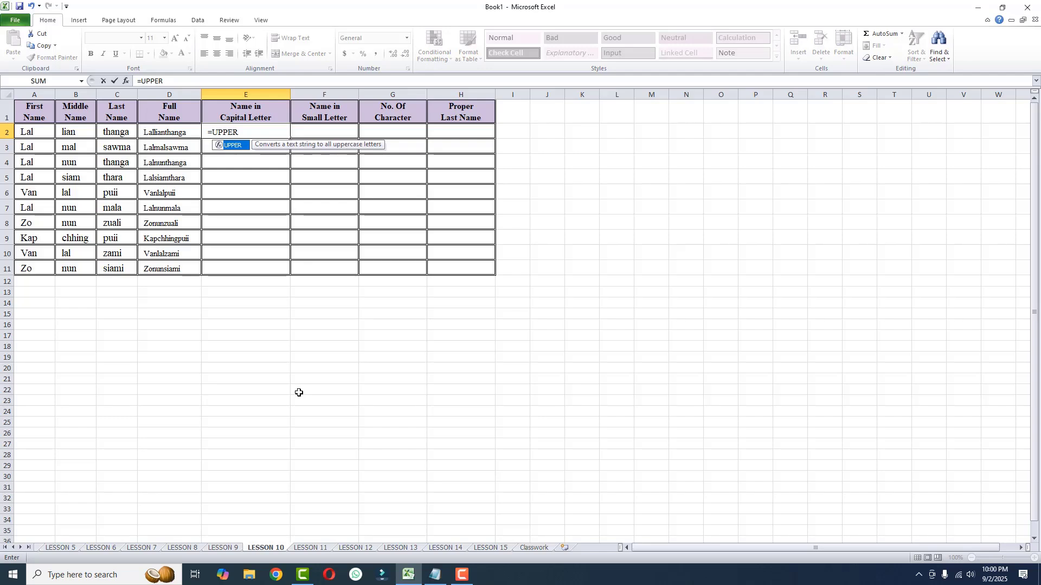
text(()
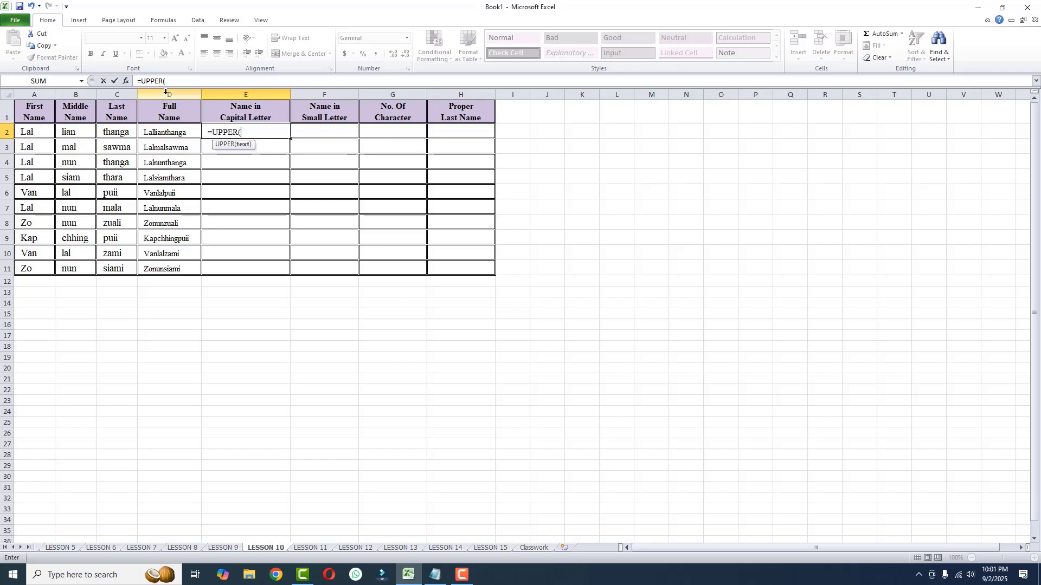
text(D2)
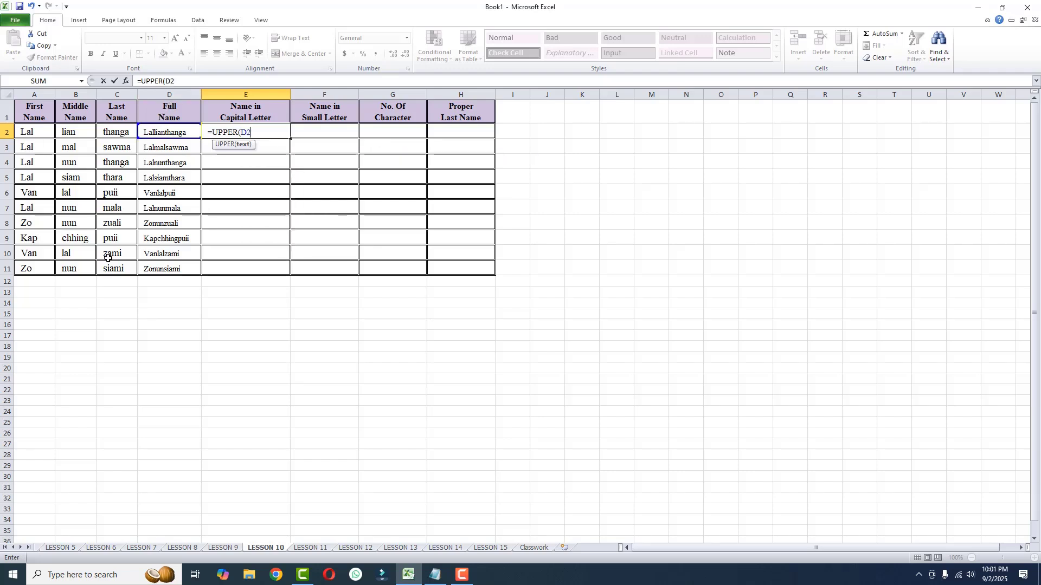
text())
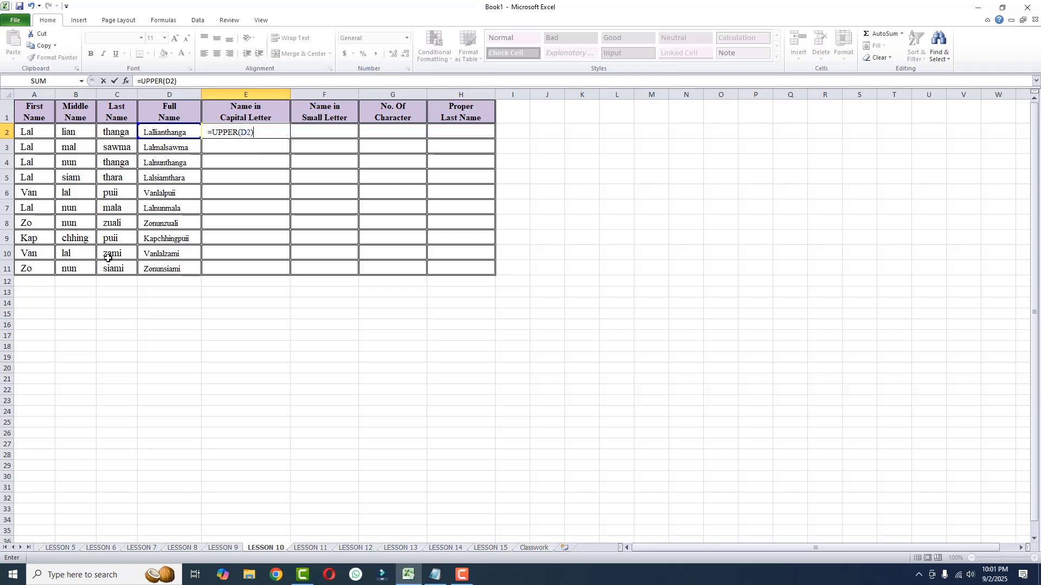
key(Return)
click(244, 131)
double_click(289, 140)
Step: Enter =LOWER(E2) in F2 and fill it down to F11 for the small-letter names
click(295, 138)
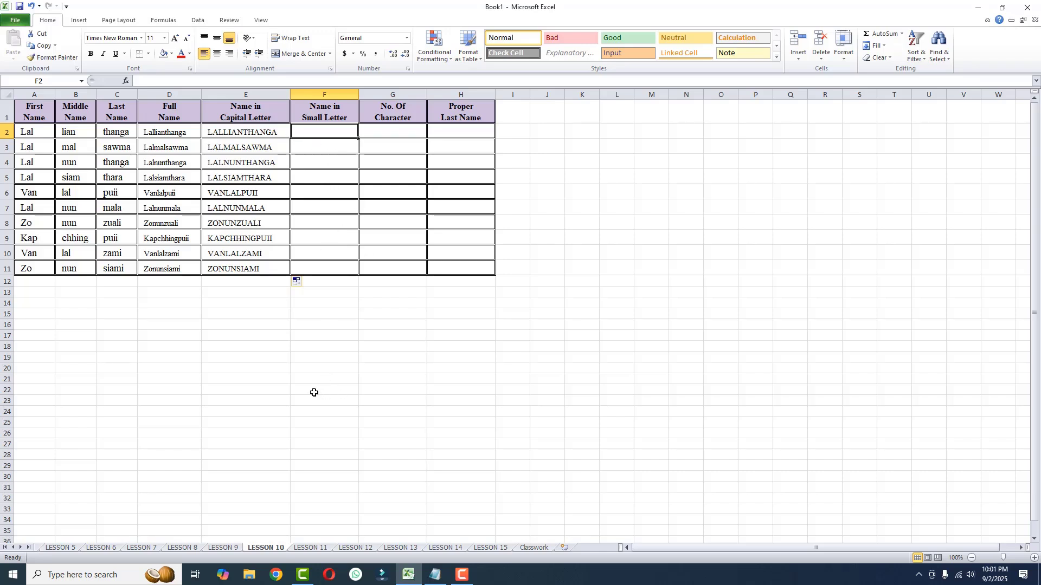
text(=L)
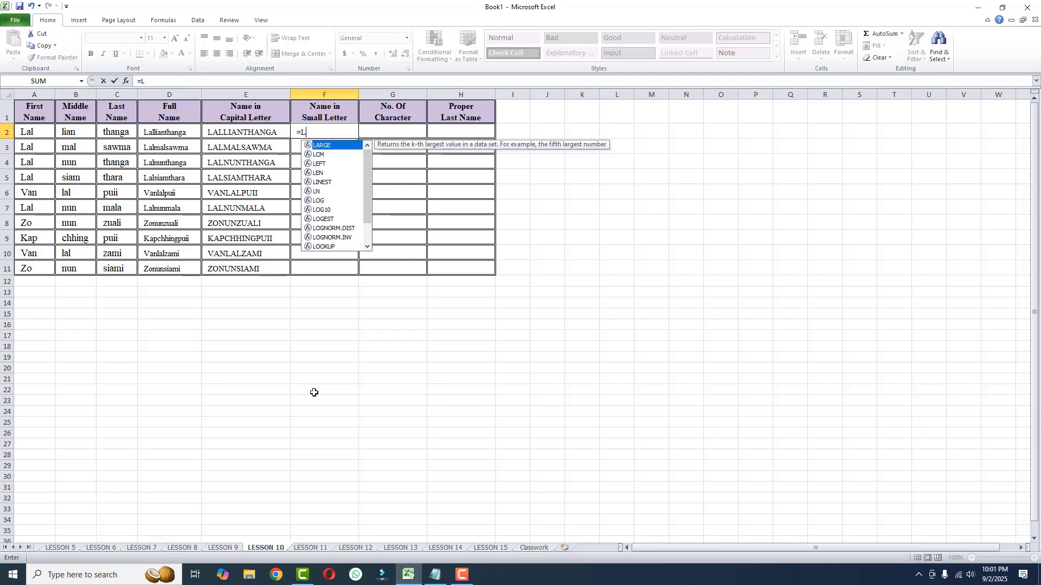
text(OWER)
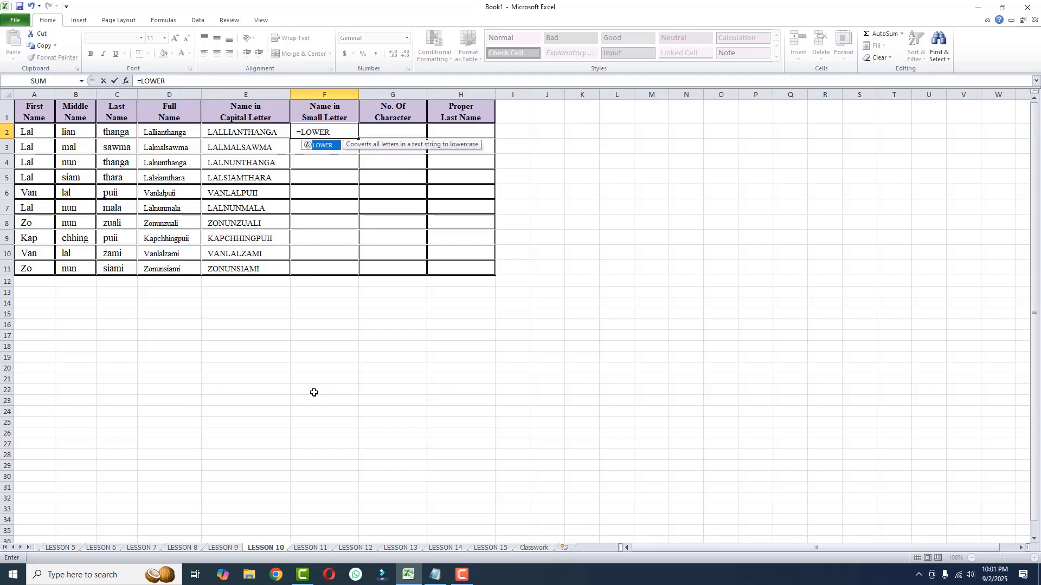
text(()
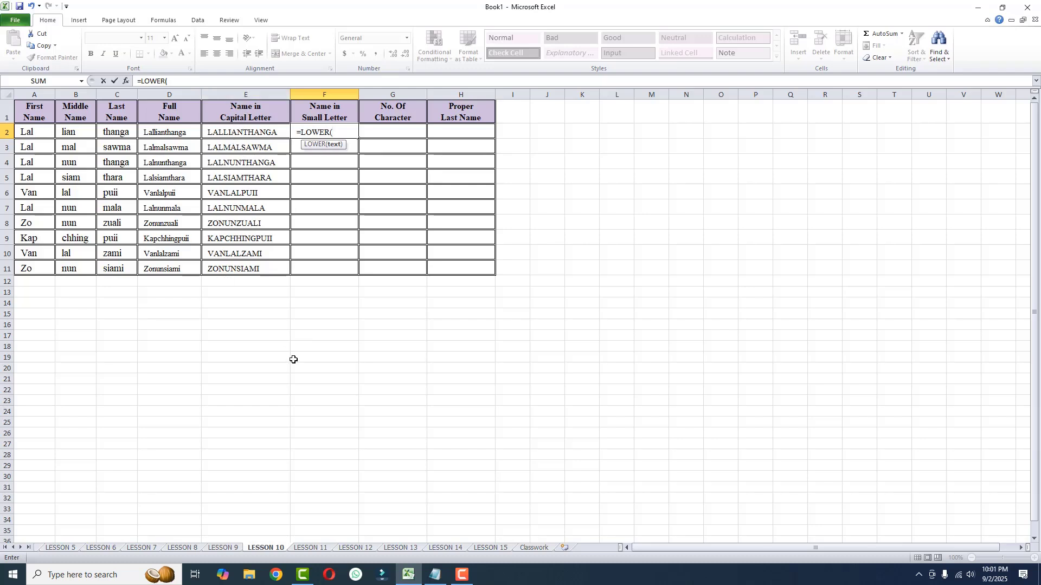
text(E2)
text())
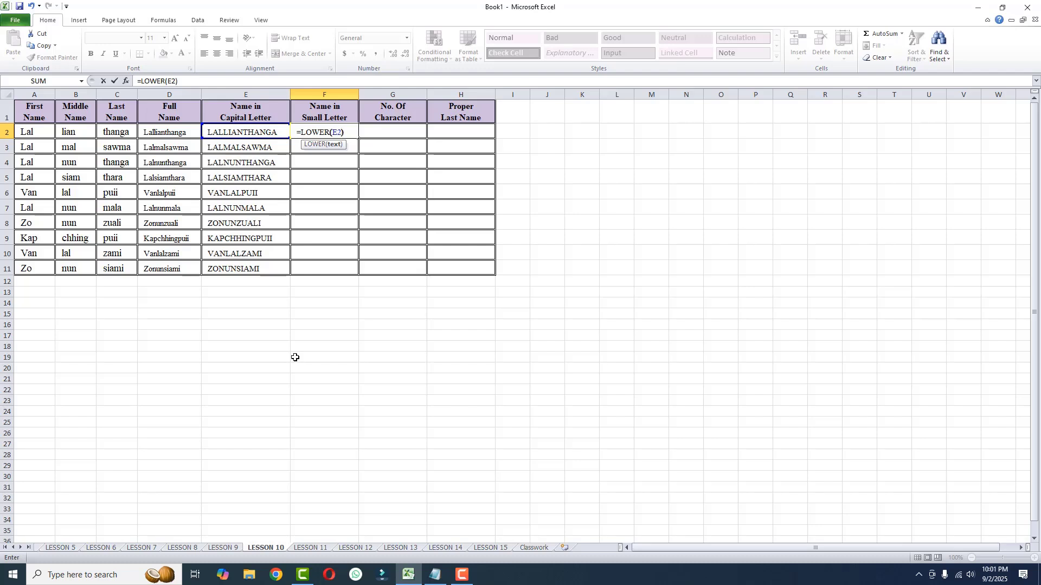
key(Return)
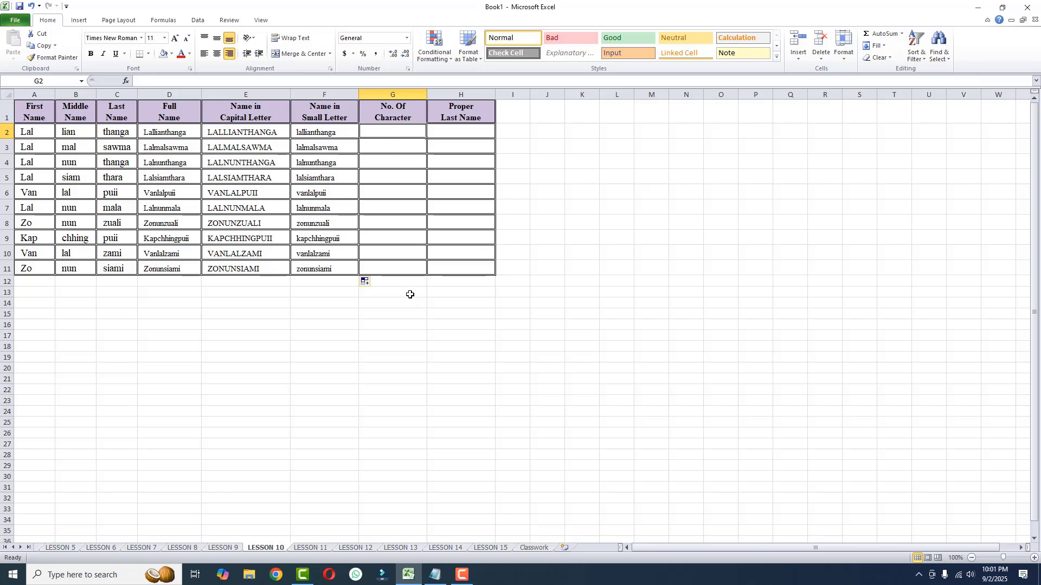
Step: Enter =LEN(F2) in G2 and fill it down to G11 to count each name's characters
text(=)
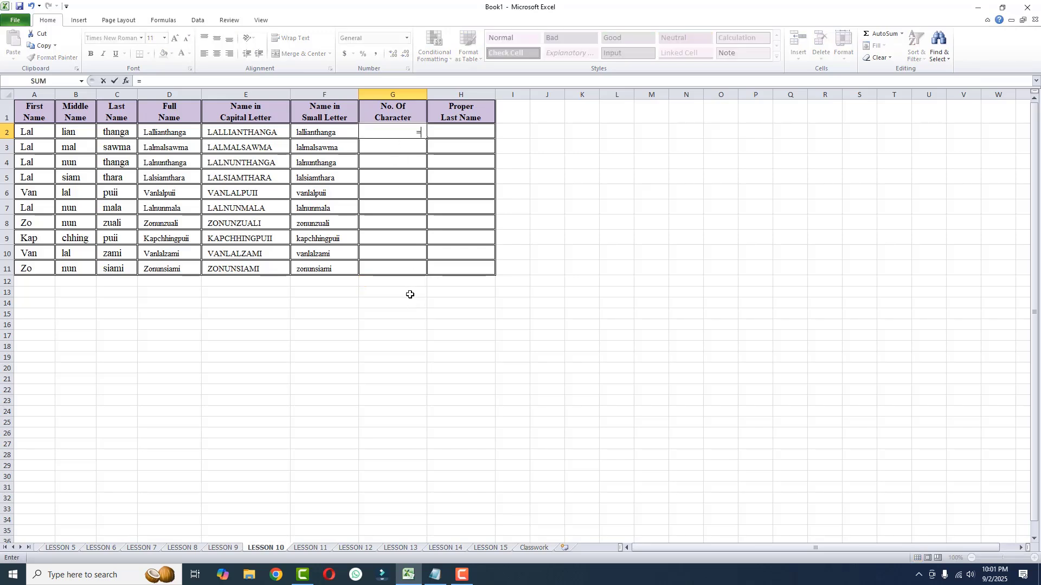
text(LEN)
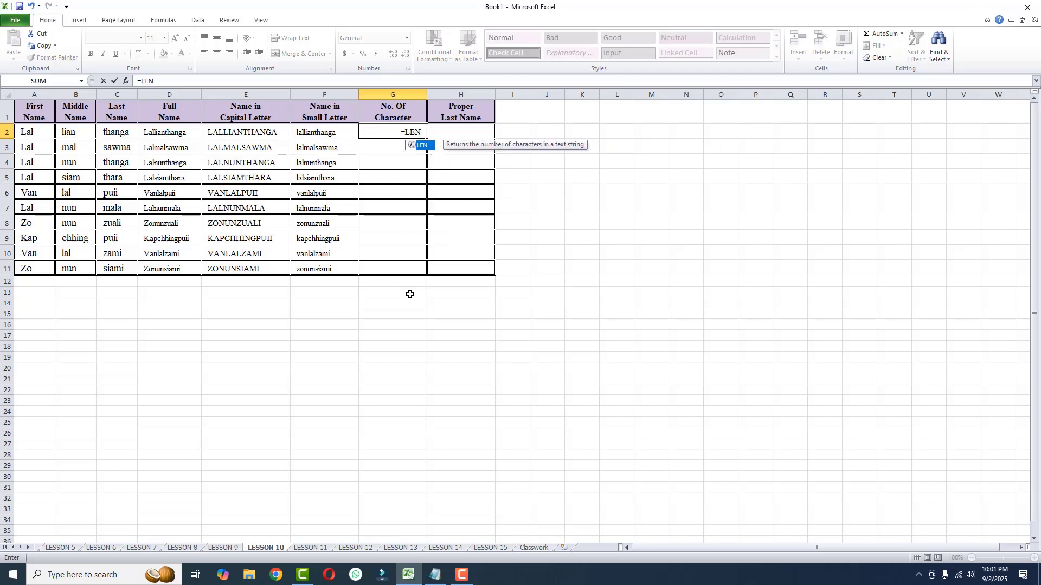
text(()
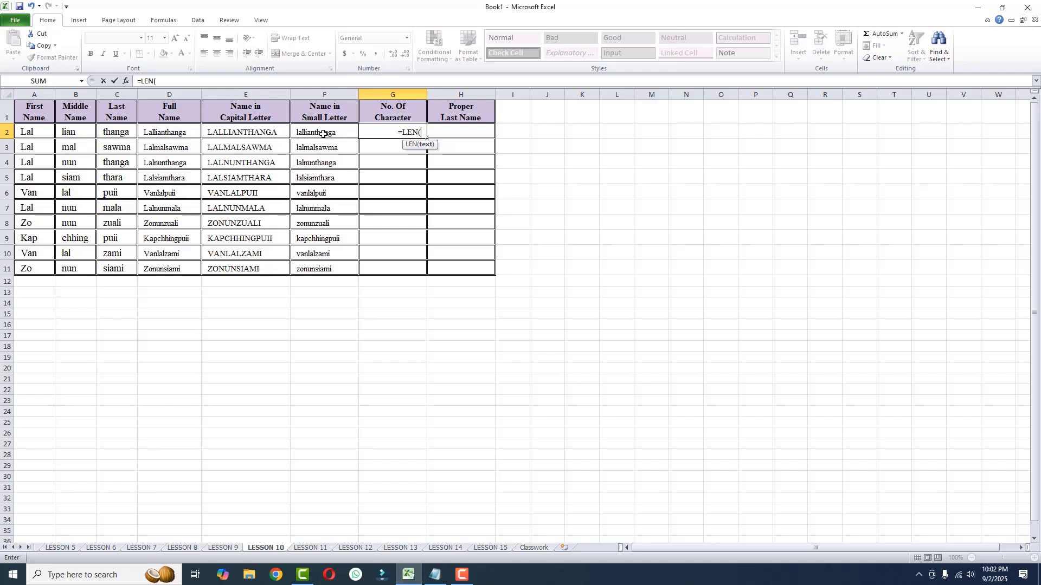
text(F2)
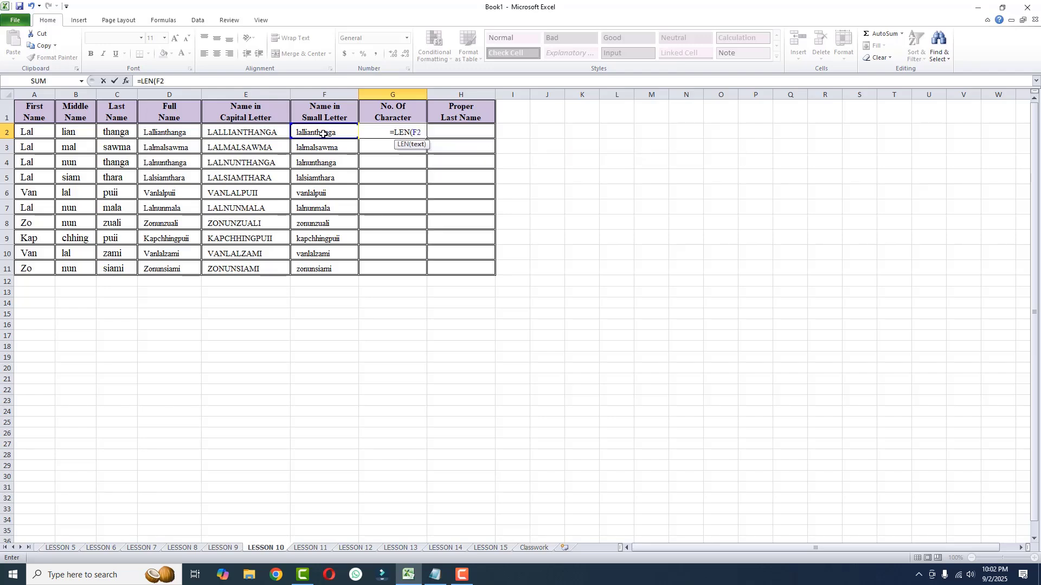
text())
key(Return)
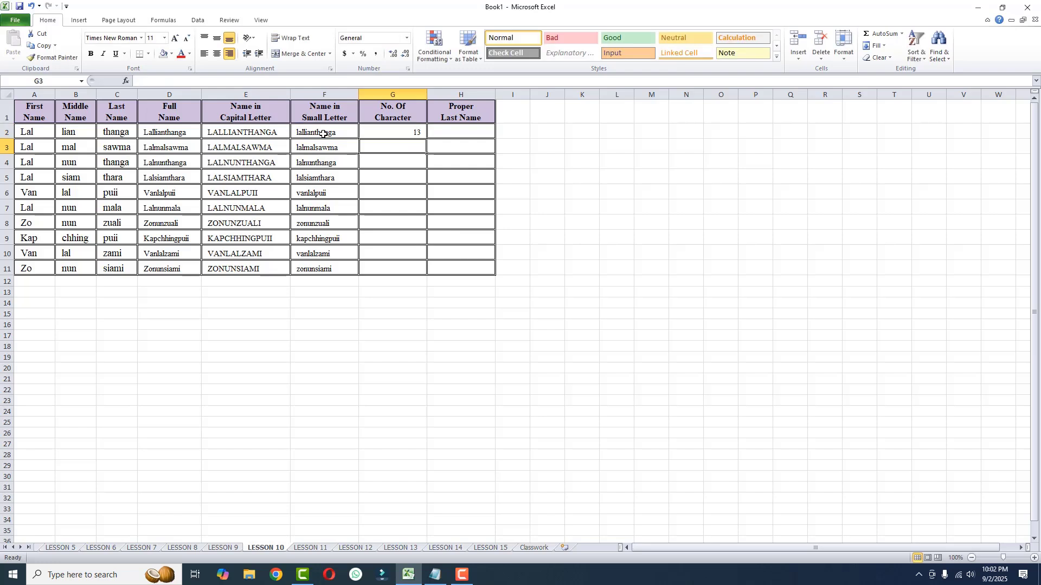
click(394, 132)
double_click(427, 139)
Step: Enter =PROPER(C2) in H2 and fill it down to H11 for the proper last names
click(452, 134)
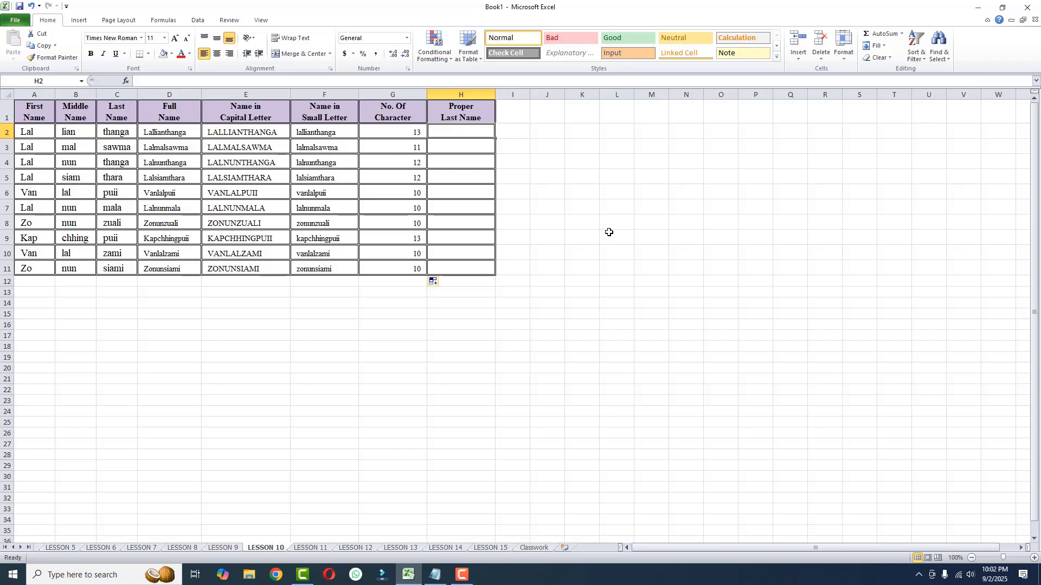
text(=PROPER)
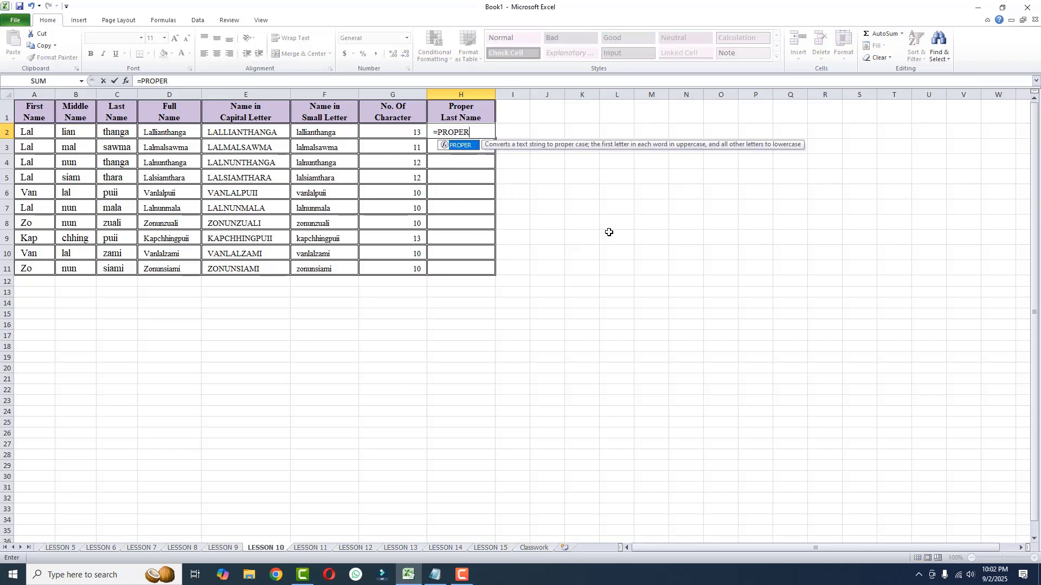
text(()
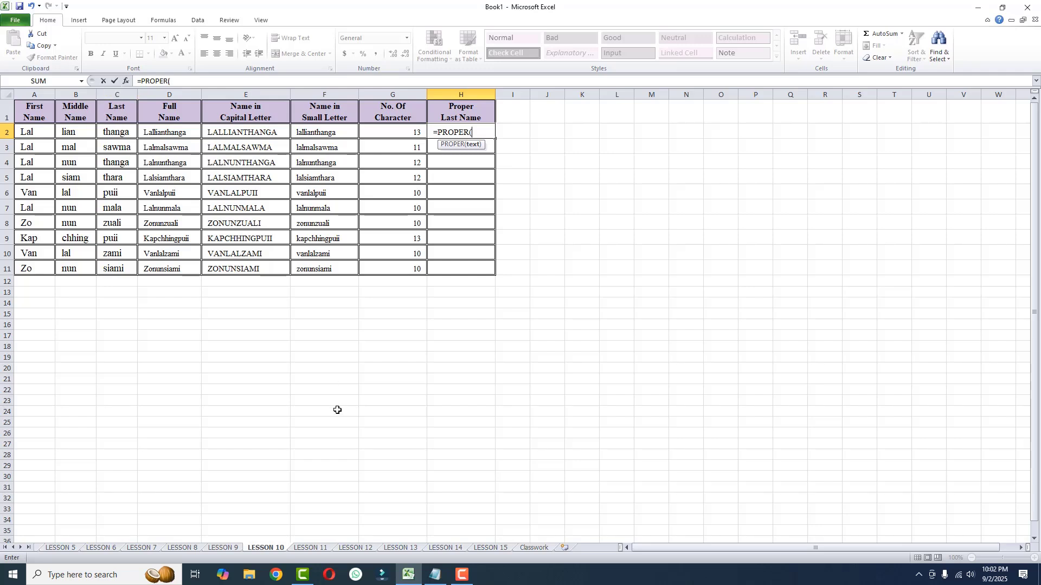
text(C2)
key(Return)
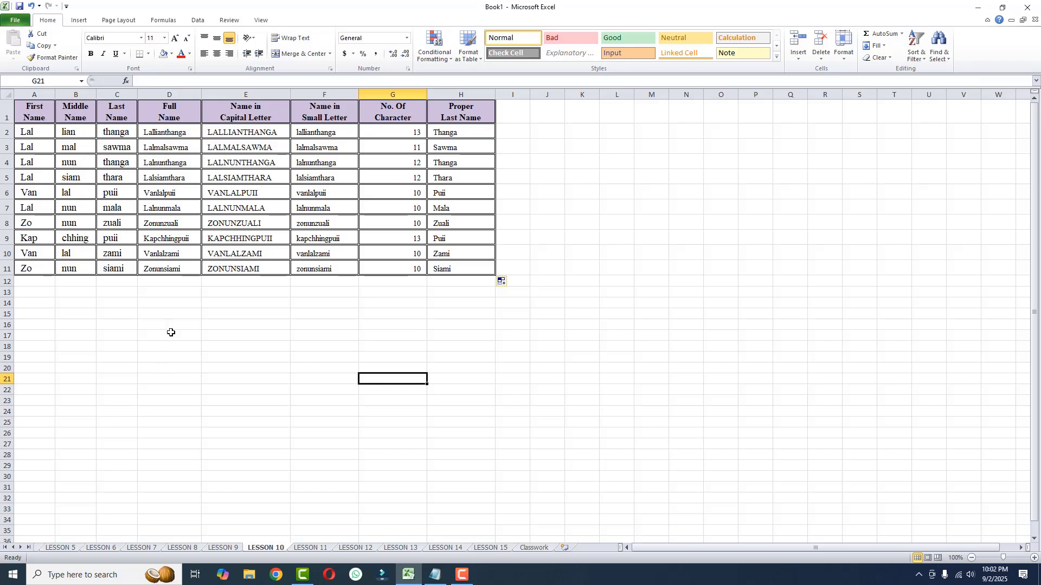
Step: Label the functions below the table by entering CONCATENATE, UPPER, LOWER, LEN and PROPER in cells D12 to H12
click(152, 283)
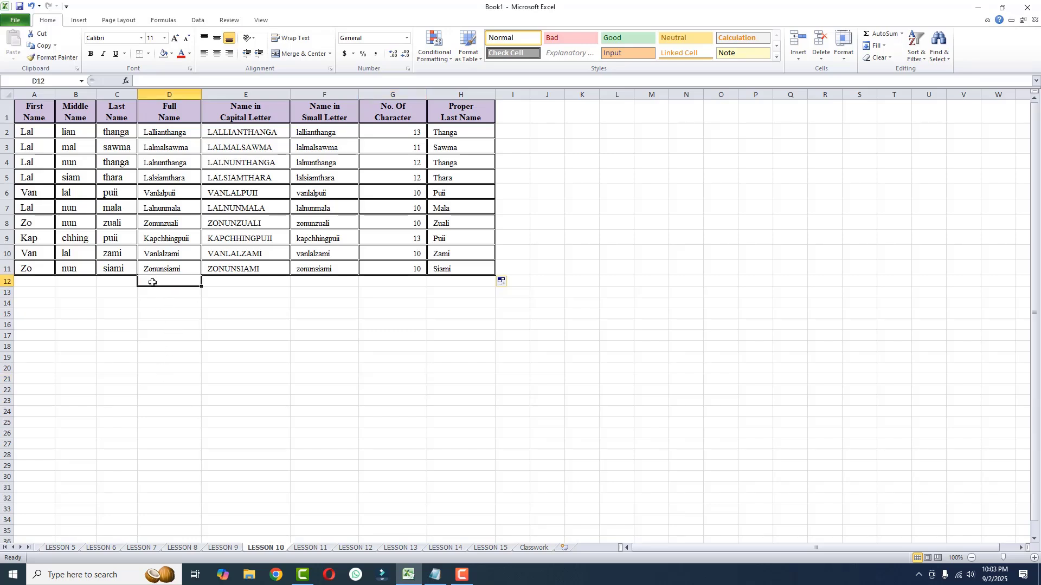
text(CONCATENATE)
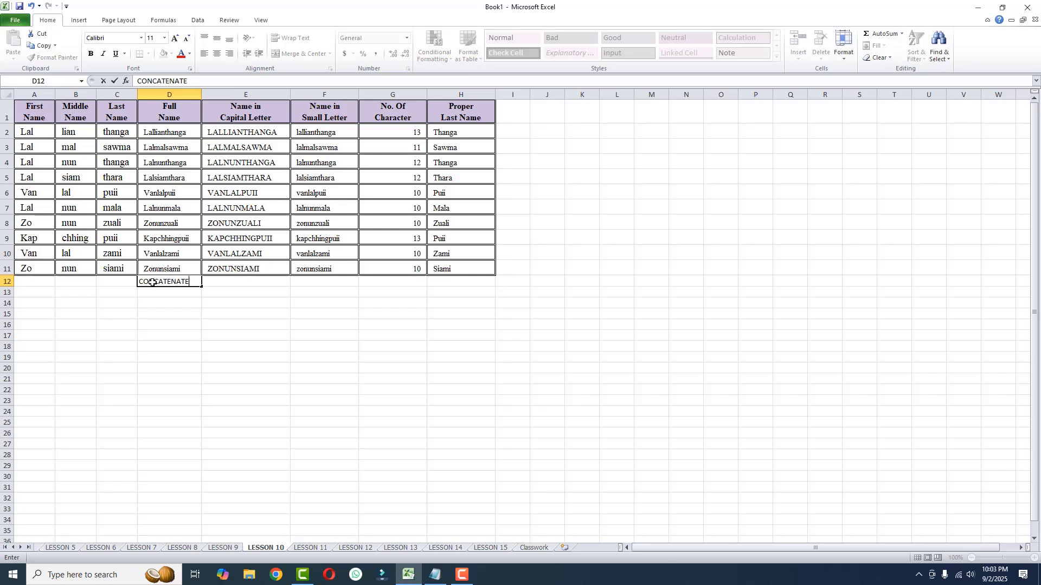
key(Tab)
text(UPP)
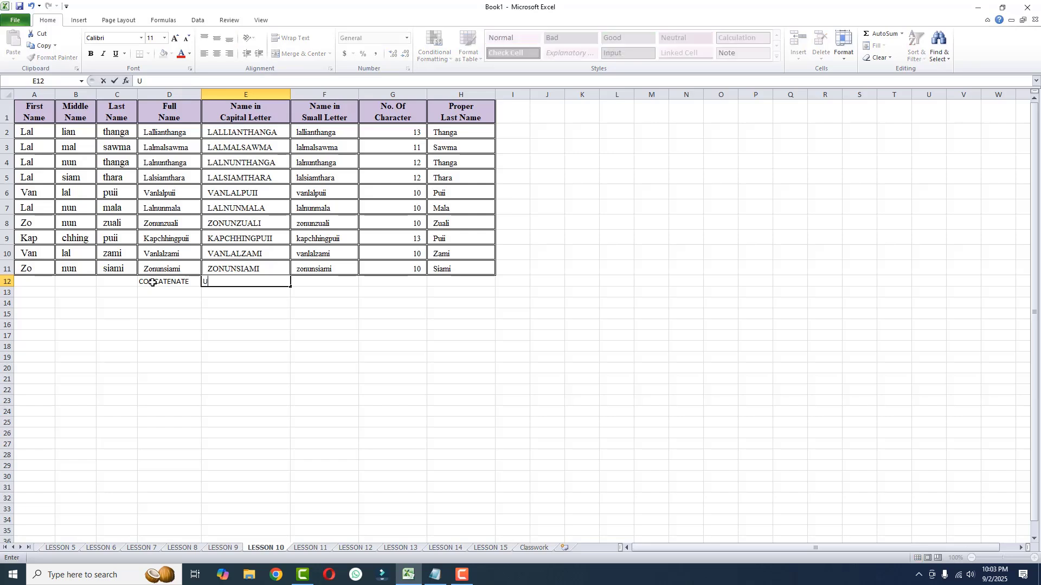
key(Tab)
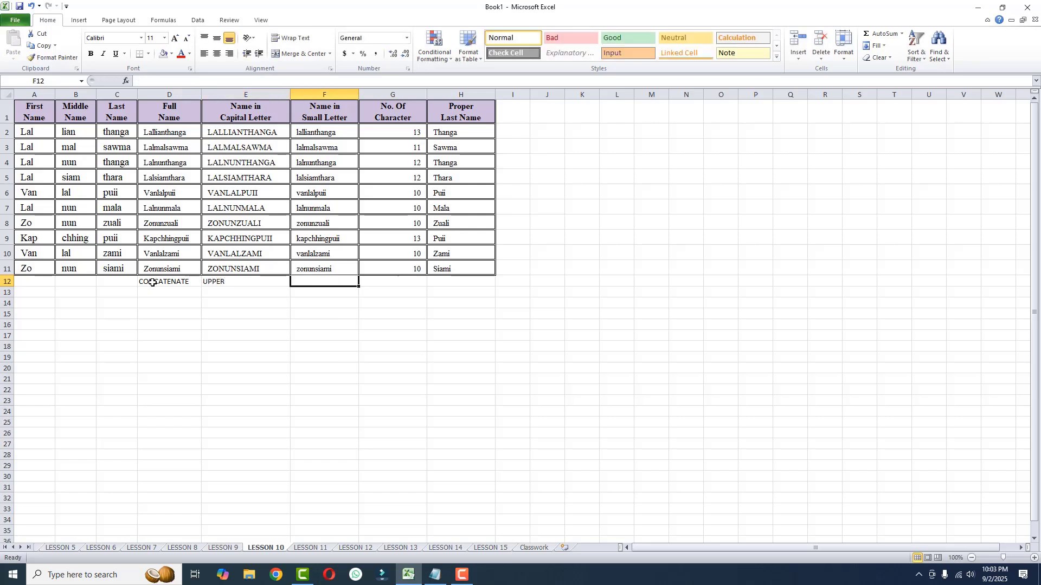
text(LOWER)
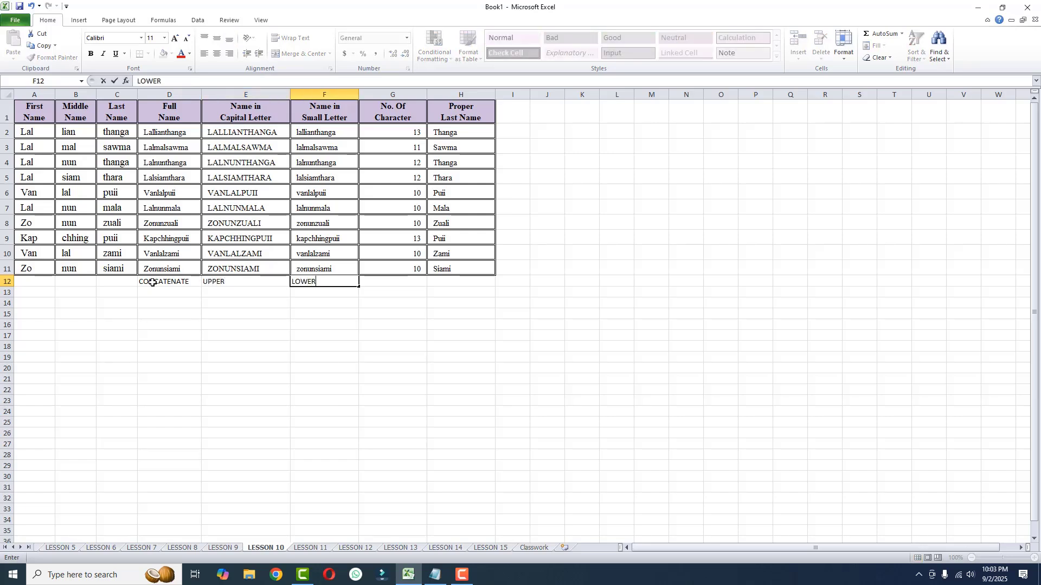
key(Tab)
text(LE)
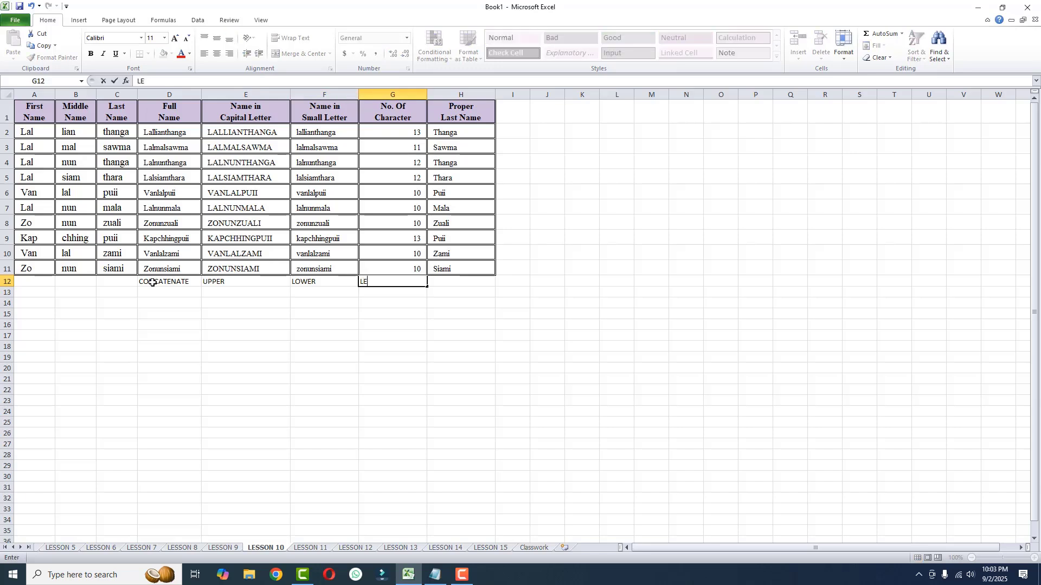
key(Tab)
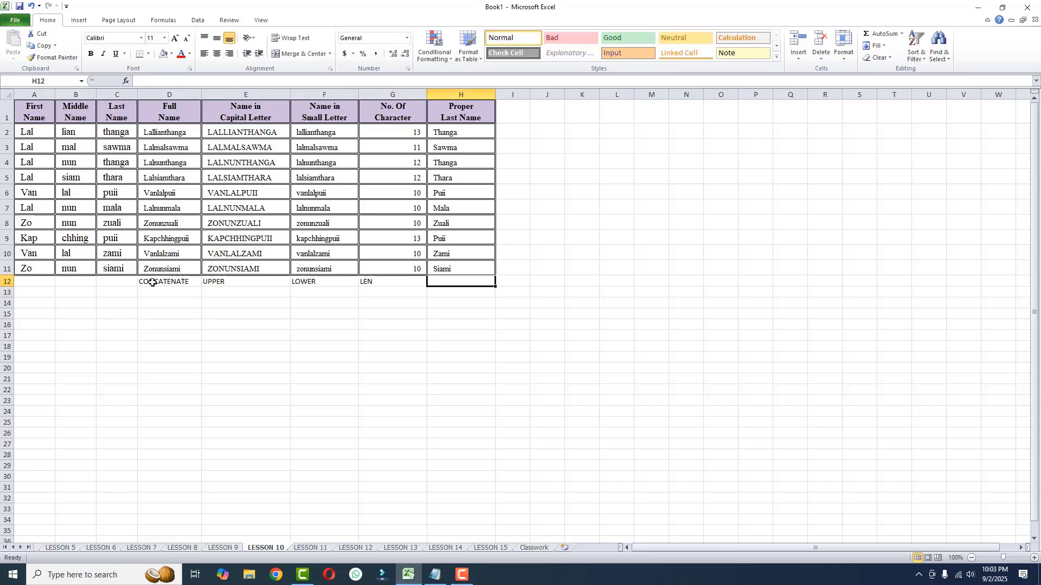
text(PROPER)
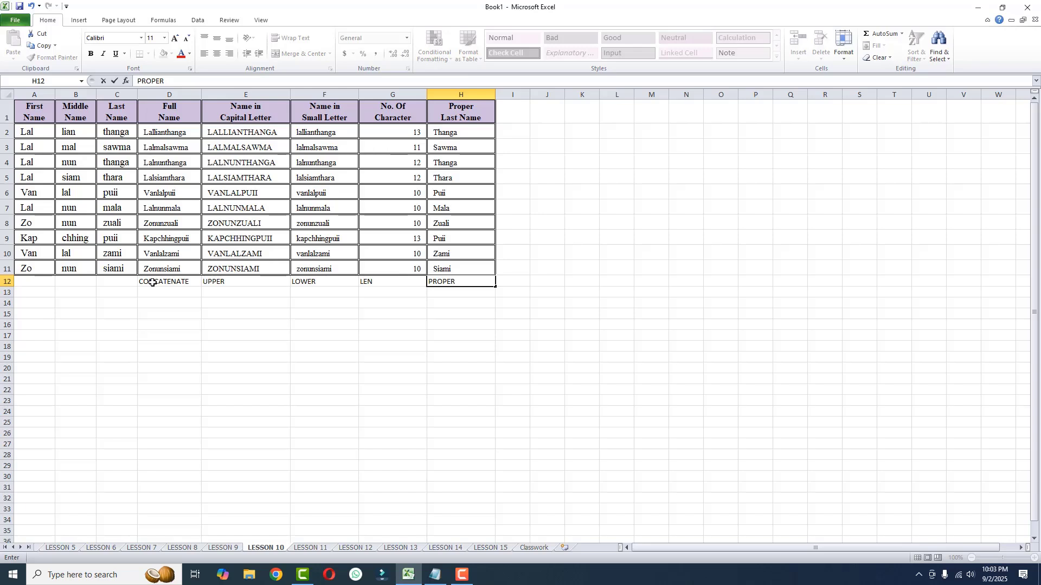
click(309, 360)
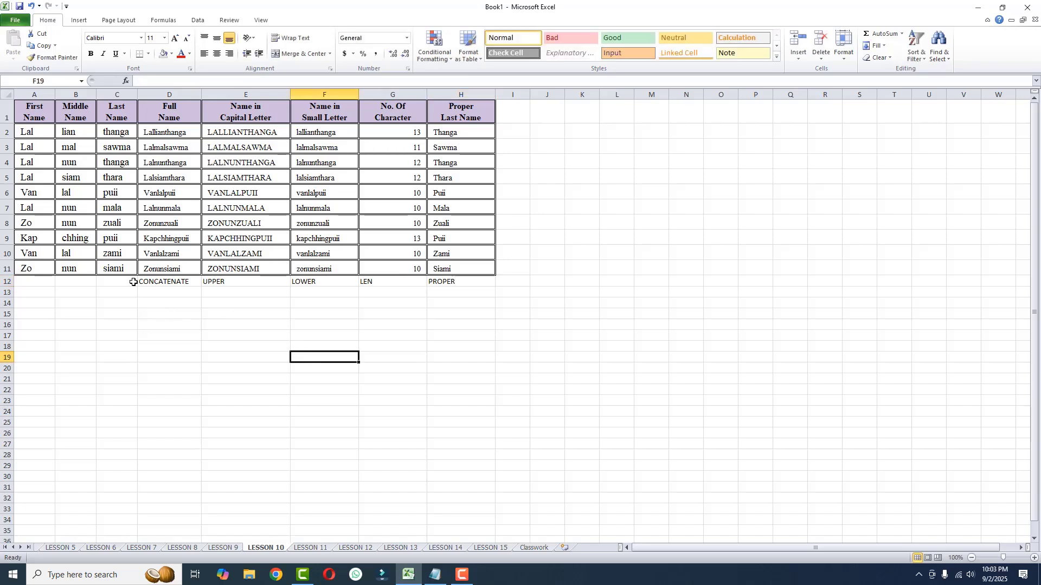
Step: Clear the function labels below the table by deleting the contents of C12:H15
drag(133, 281, 439, 313)
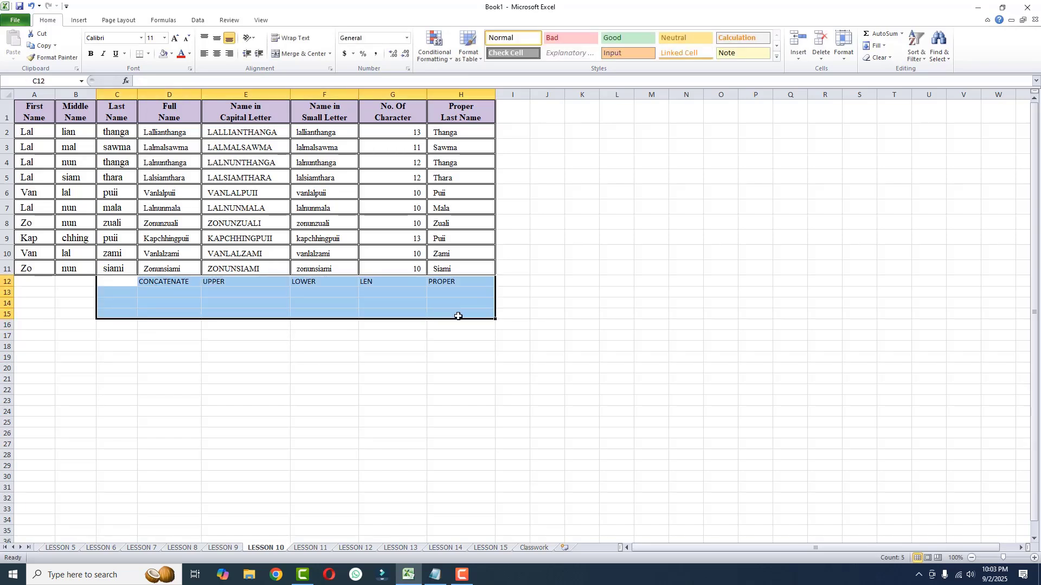
key(Delete)
click(336, 355)
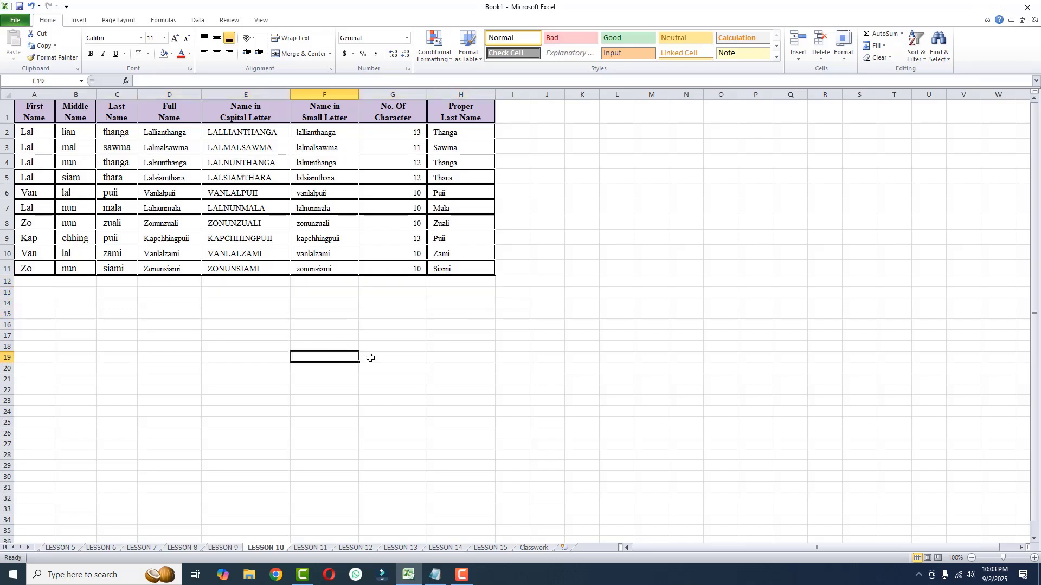